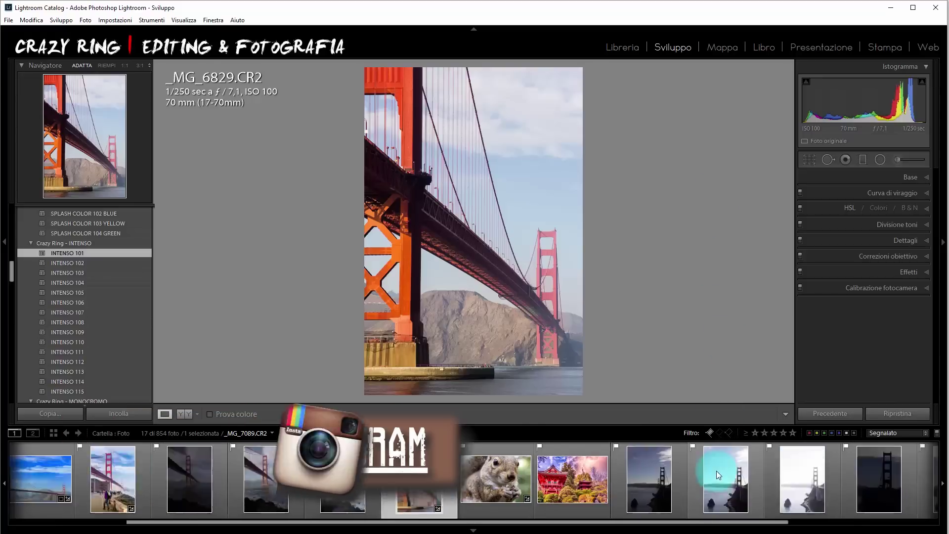
Browse the bridge exposures, then select _MG_6826 through _MG_6828 together in the filmstrip
{"action": "scroll", "coordinate": [717, 471], "scroll_direction": "down", "scroll_amount": 3}
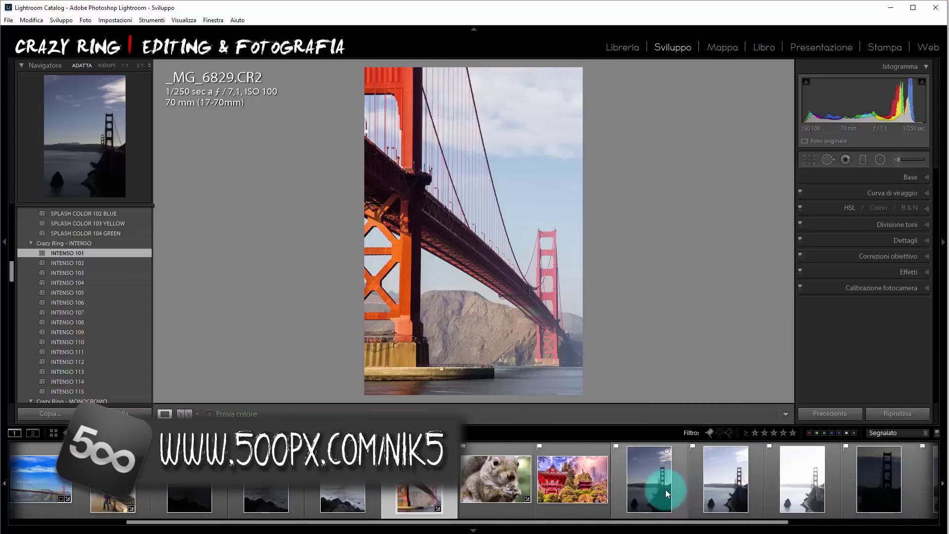
{"action": "left_click", "coordinate": [561, 495]}
{"action": "left_click", "coordinate": [190, 499]}
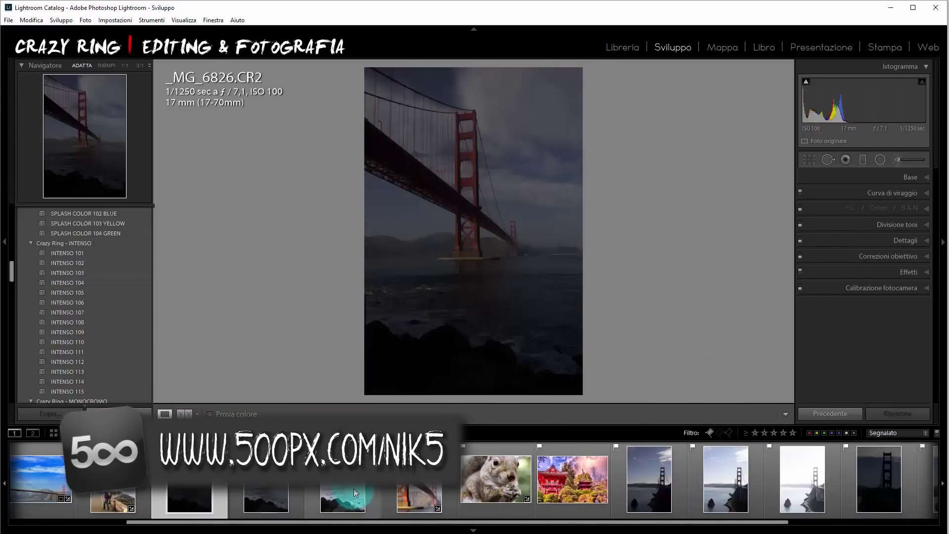
{"action": "left_click", "coordinate": [366, 451], "text": "shift"}
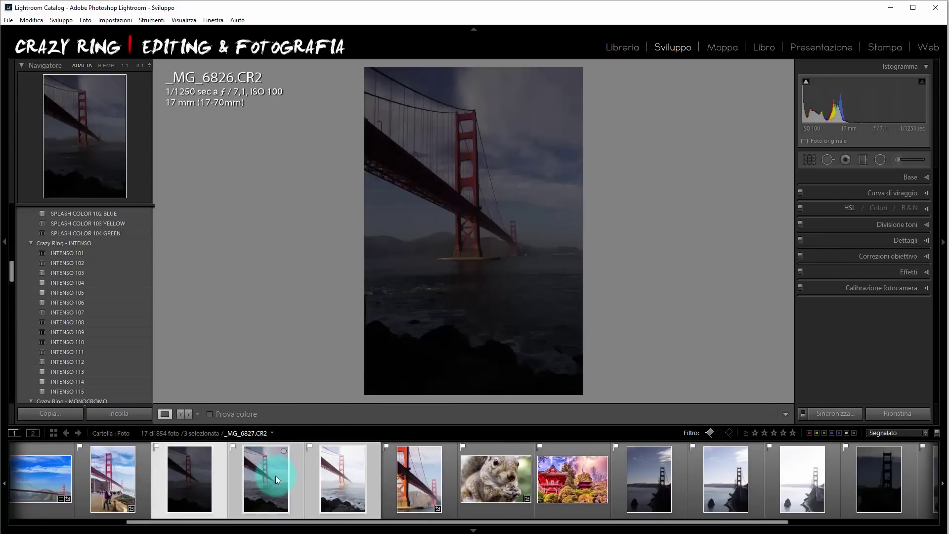
{"action": "left_click", "coordinate": [261, 495]}
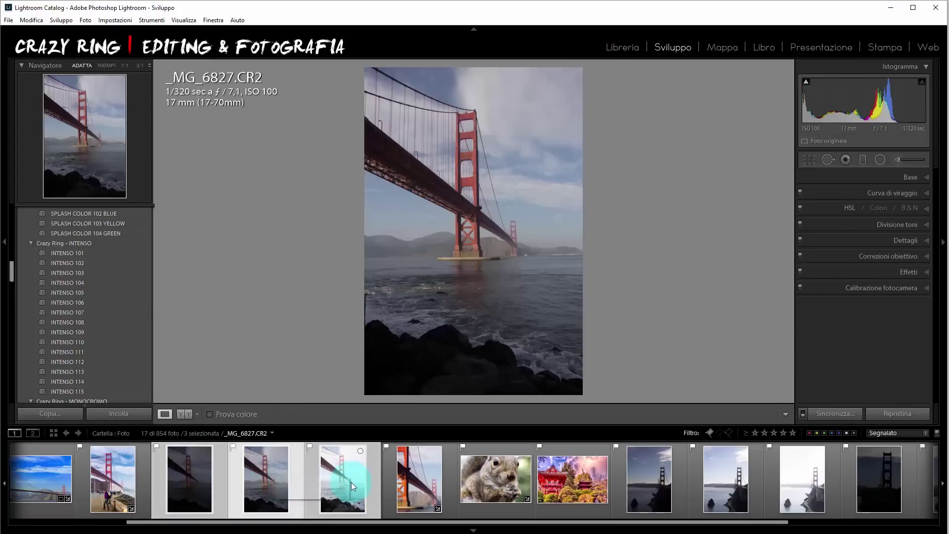
{"action": "left_click", "coordinate": [336, 497]}
{"action": "left_click", "coordinate": [213, 494]}
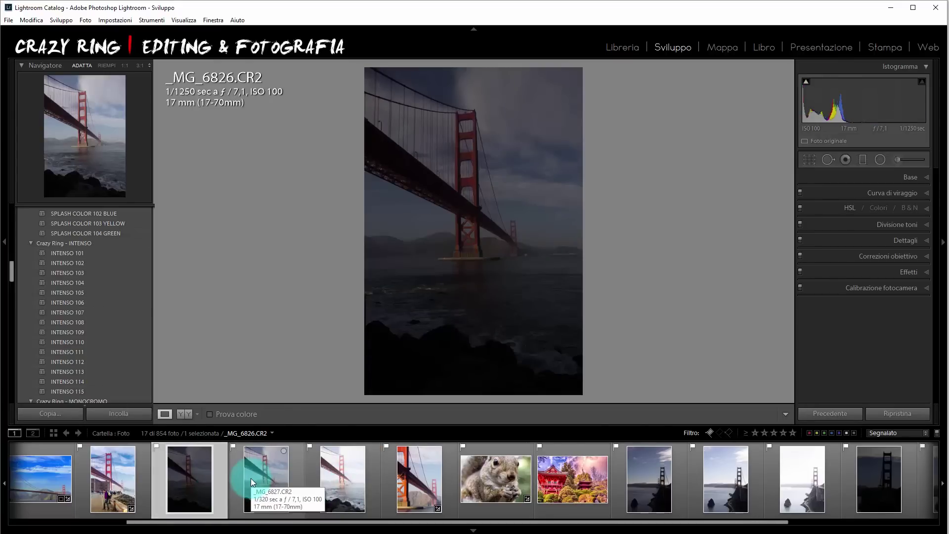
{"action": "left_click", "coordinate": [324, 488], "text": "shift"}
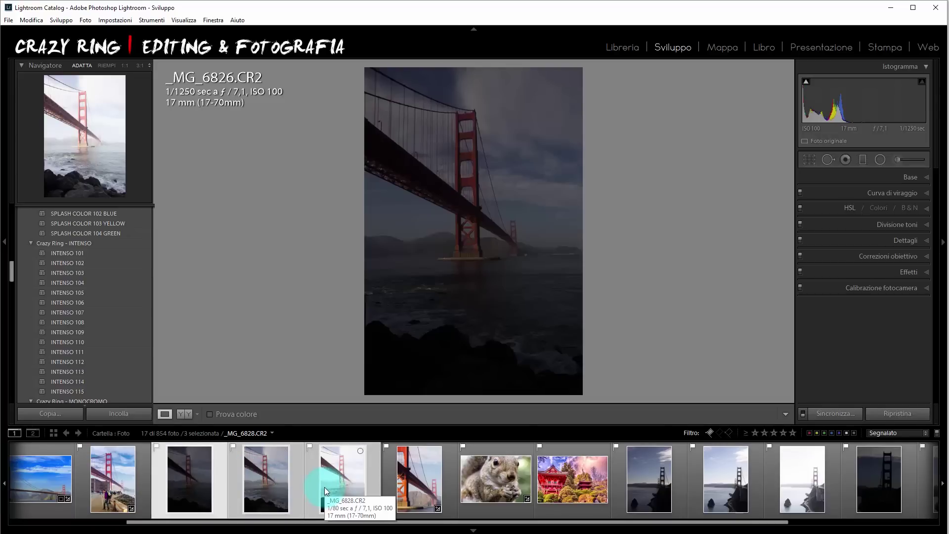
{"action": "right_click", "coordinate": [347, 480]}
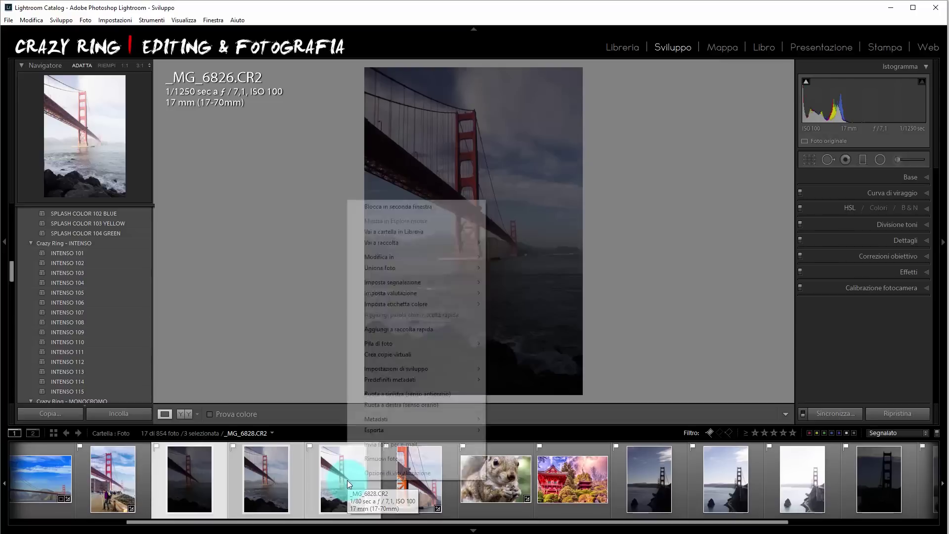
Send the three selected exposures to HDR Efex Pro 2 from the Esporta submenu
{"action": "left_click", "coordinate": [420, 258]}
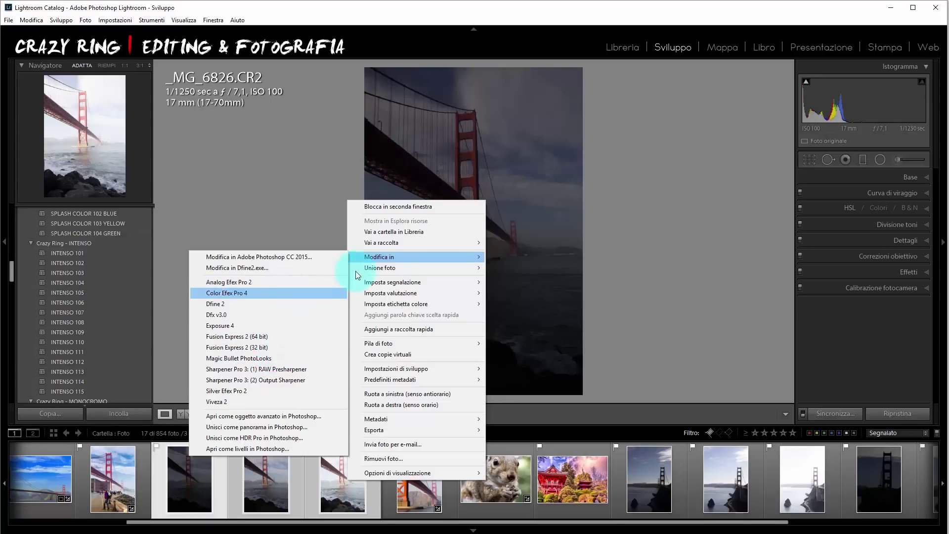
{"action": "mouse_move", "coordinate": [393, 430]}
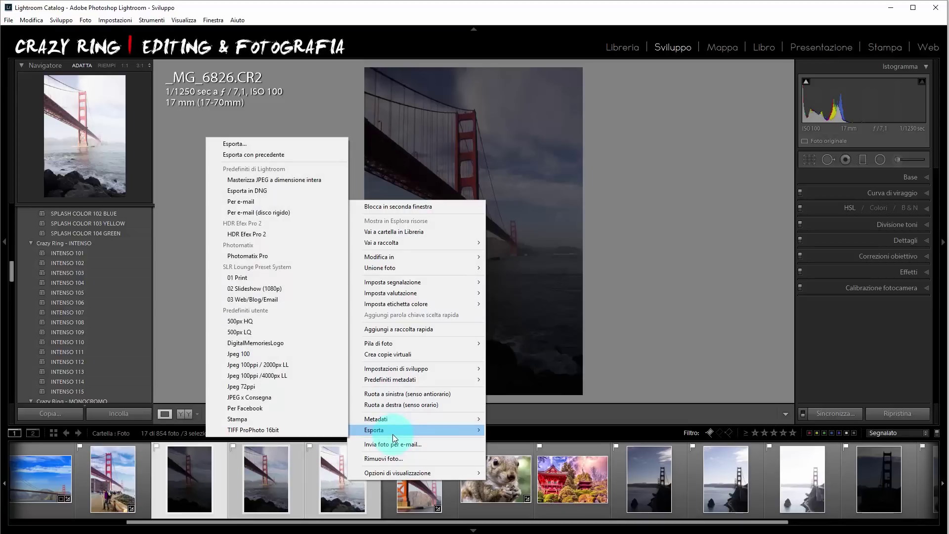
{"action": "left_click", "coordinate": [259, 238]}
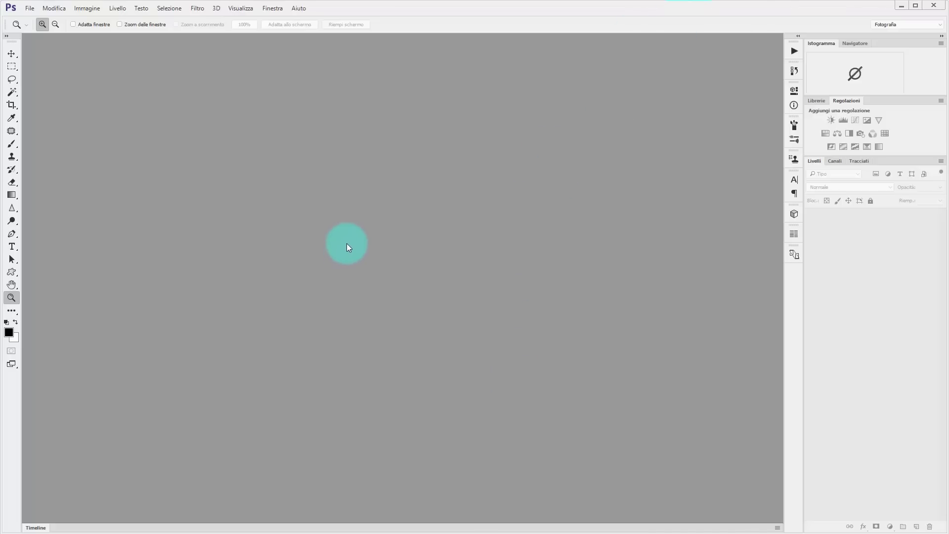
Launch Merge to HDR Efex Pro 2 from Photoshop's File > Automatizza menu
{"action": "left_click", "coordinate": [29, 7]}
{"action": "mouse_move", "coordinate": [47, 225]}
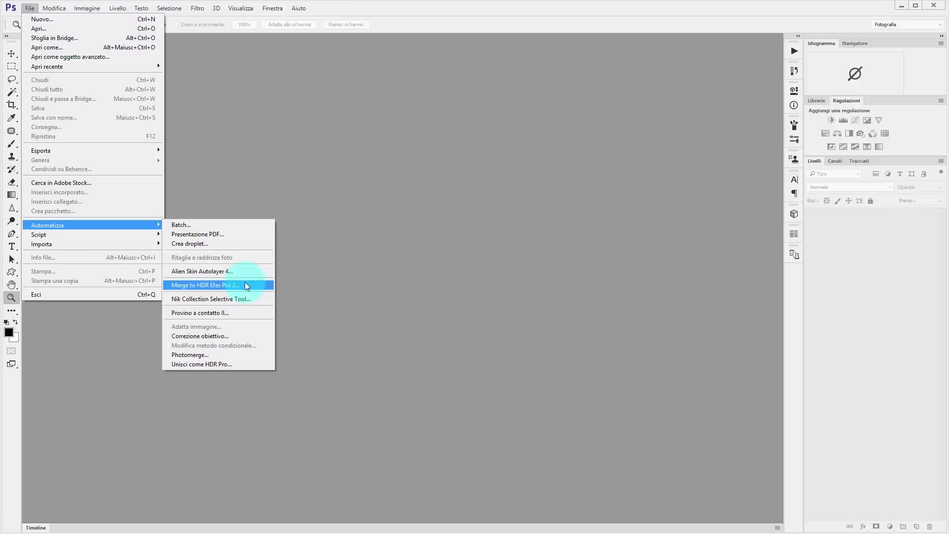
{"action": "left_click", "coordinate": [245, 285]}
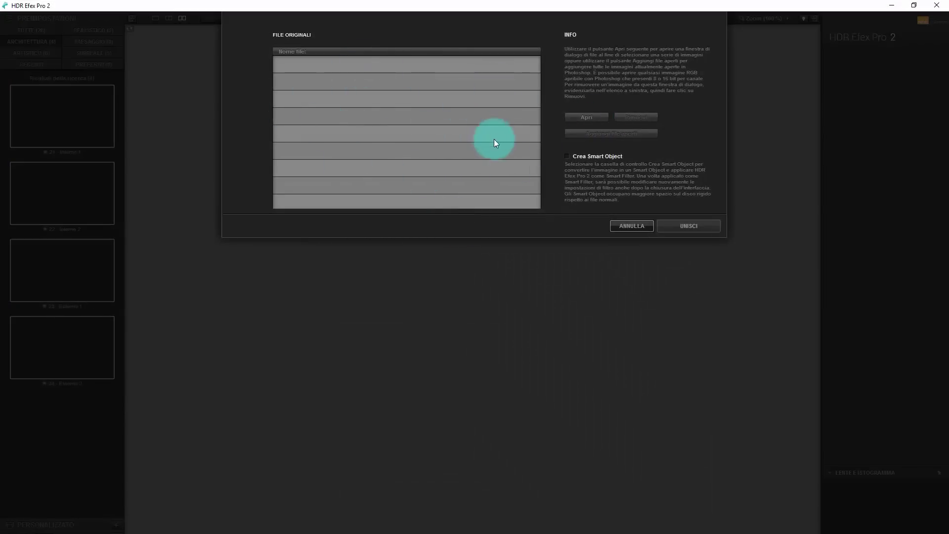
Dismiss the empty merge dialog, then nudge the preview exposure once the three exposures load
{"action": "key", "text": "Escape"}
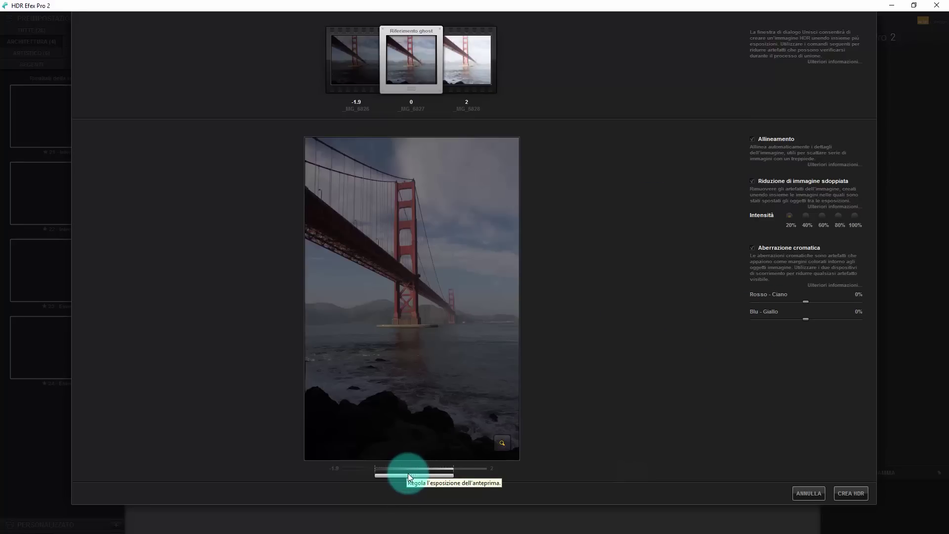
{"action": "mouse_move", "coordinate": [408, 474]}
{"action": "left_mouse_down"}
{"action": "mouse_move", "coordinate": [395, 476]}
{"action": "mouse_move", "coordinate": [417, 473]}
{"action": "mouse_move", "coordinate": [373, 475]}
{"action": "mouse_move", "coordinate": [461, 464]}
{"action": "mouse_move", "coordinate": [414, 471]}
{"action": "left_mouse_up"}
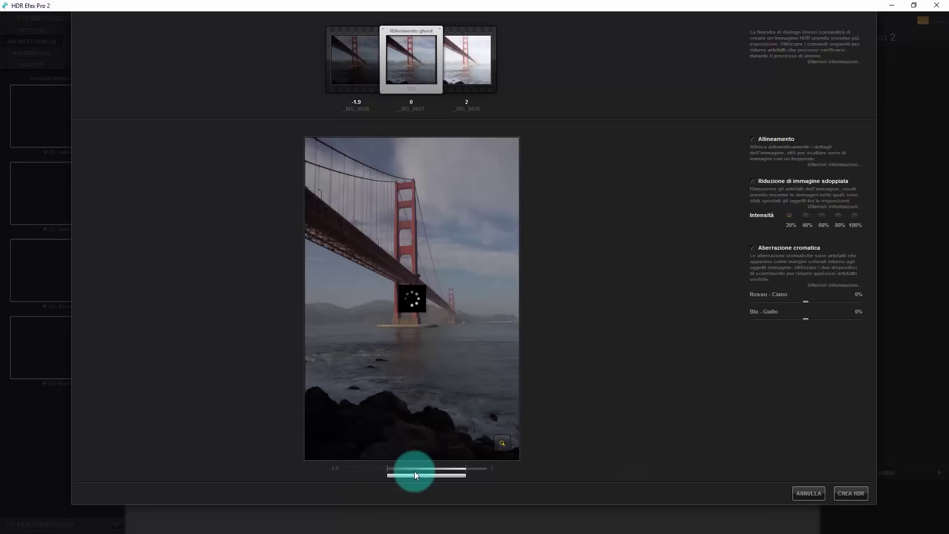
Brighten the merge preview further and raise ghost reduction intensity to 40%
{"action": "mouse_move", "coordinate": [419, 472]}
{"action": "left_mouse_down"}
{"action": "mouse_move", "coordinate": [442, 465]}
{"action": "mouse_move", "coordinate": [416, 464]}
{"action": "left_mouse_up"}
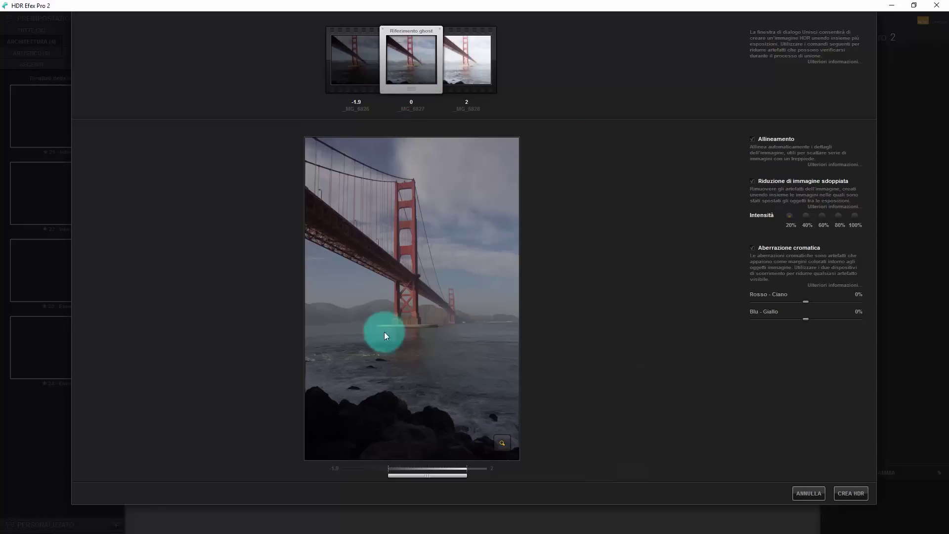
{"action": "left_click", "coordinate": [501, 443]}
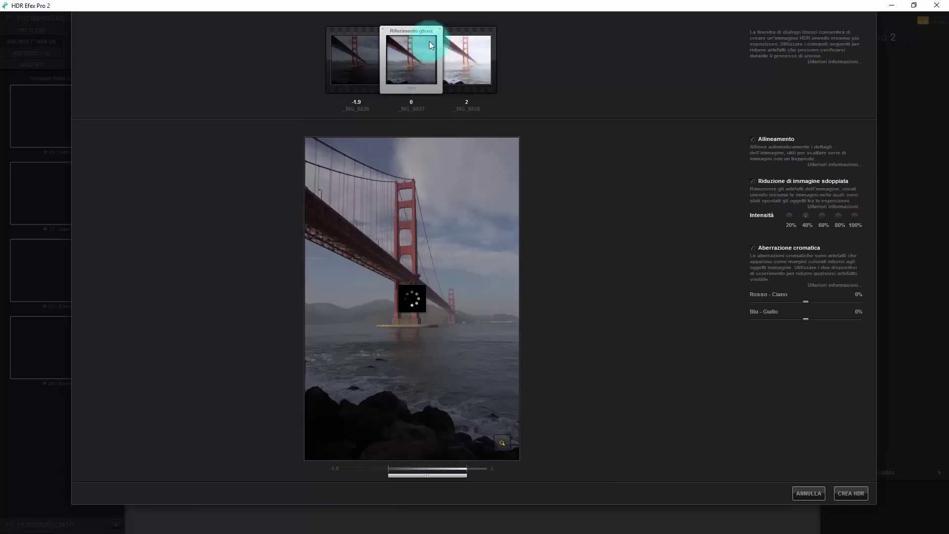
Try another ghost reference exposure and pin the loupe over the bridge tower top
{"action": "mouse_move", "coordinate": [414, 90]}
{"action": "left_mouse_down"}
{"action": "mouse_move", "coordinate": [361, 90]}
{"action": "mouse_move", "coordinate": [489, 94]}
{"action": "mouse_move", "coordinate": [351, 89]}
{"action": "mouse_move", "coordinate": [425, 80]}
{"action": "left_mouse_up"}
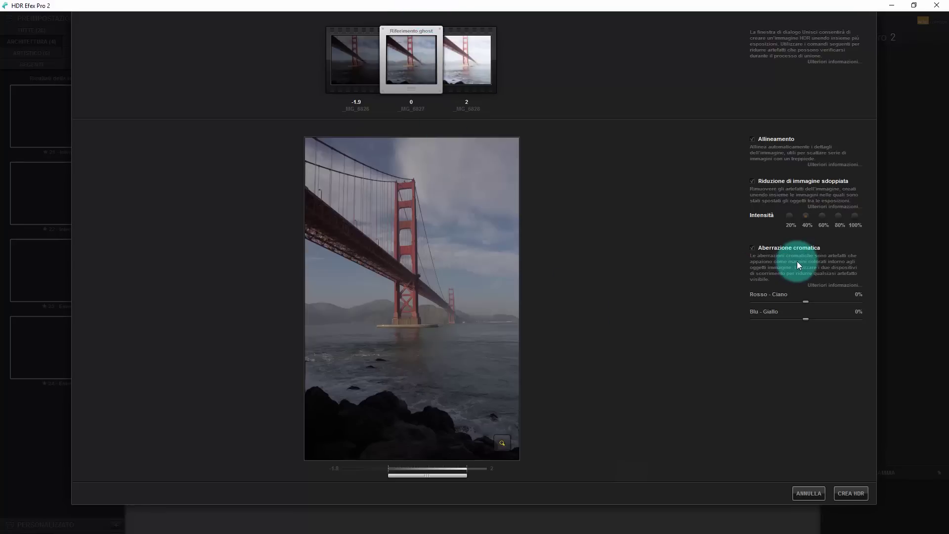
{"action": "mouse_move", "coordinate": [516, 434]}
{"action": "left_mouse_down"}
{"action": "mouse_move", "coordinate": [398, 257]}
{"action": "mouse_move", "coordinate": [413, 185]}
{"action": "left_mouse_up"}
{"action": "left_click", "coordinate": [432, 134]}
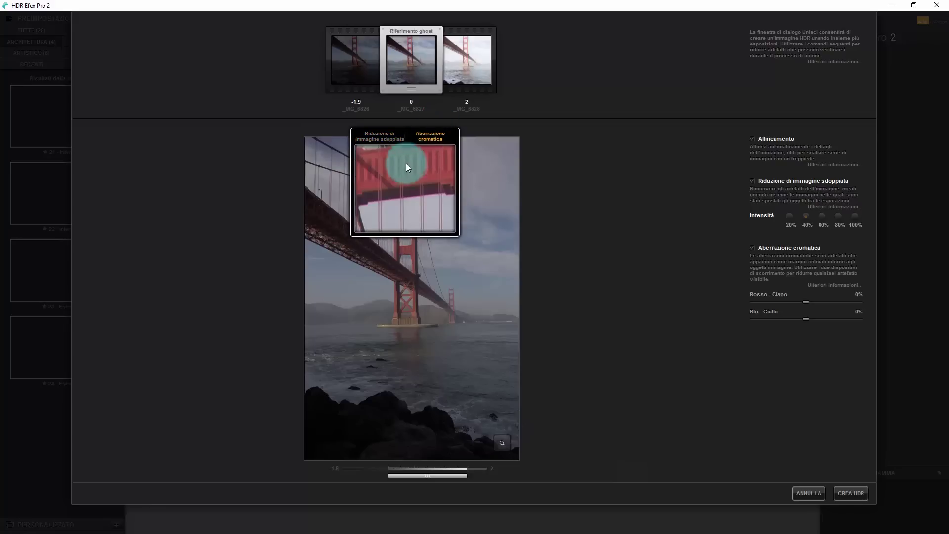
{"action": "left_click_drag", "start_coordinate": [403, 176], "coordinate": [408, 171]}
{"action": "left_click", "coordinate": [766, 292]}
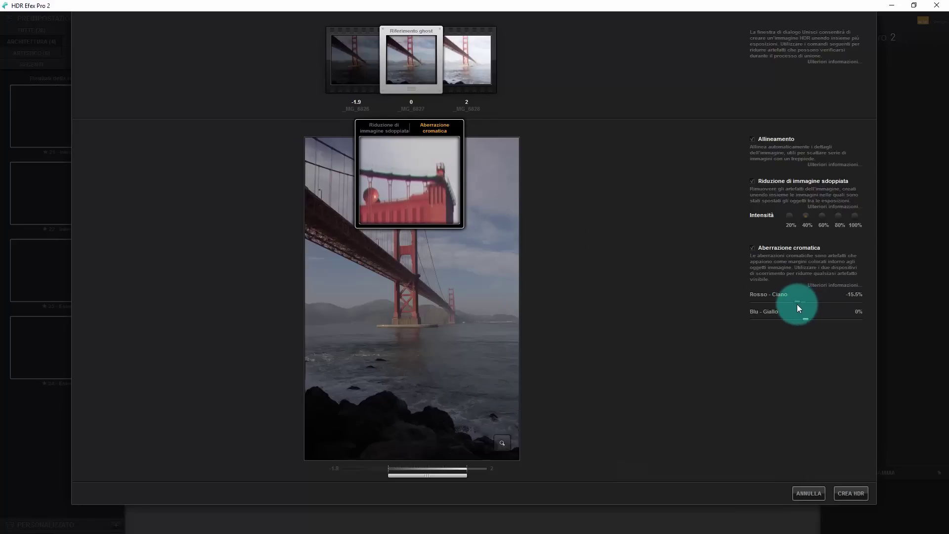
Set Rosso - Ciano chromatic aberration correction to -38% and create the HDR
{"action": "left_click_drag", "start_coordinate": [796, 302], "coordinate": [793, 301]}
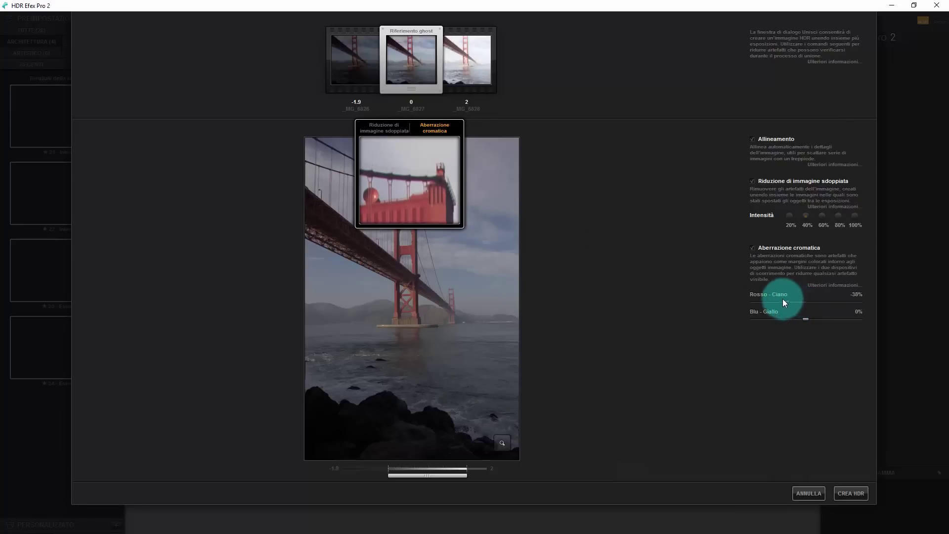
{"action": "left_click_drag", "start_coordinate": [793, 302], "coordinate": [779, 298]}
{"action": "left_click_drag", "start_coordinate": [420, 203], "coordinate": [419, 202]}
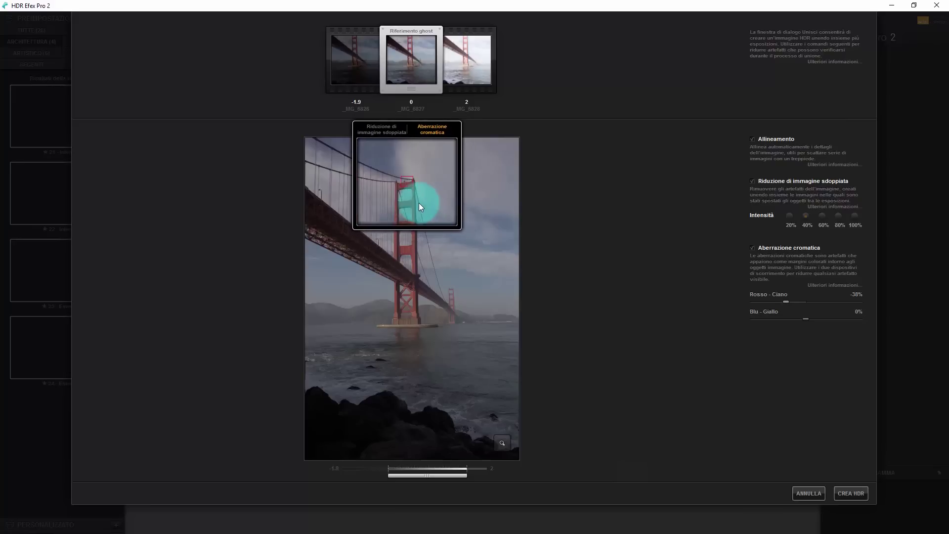
{"action": "left_click", "coordinate": [850, 493]}
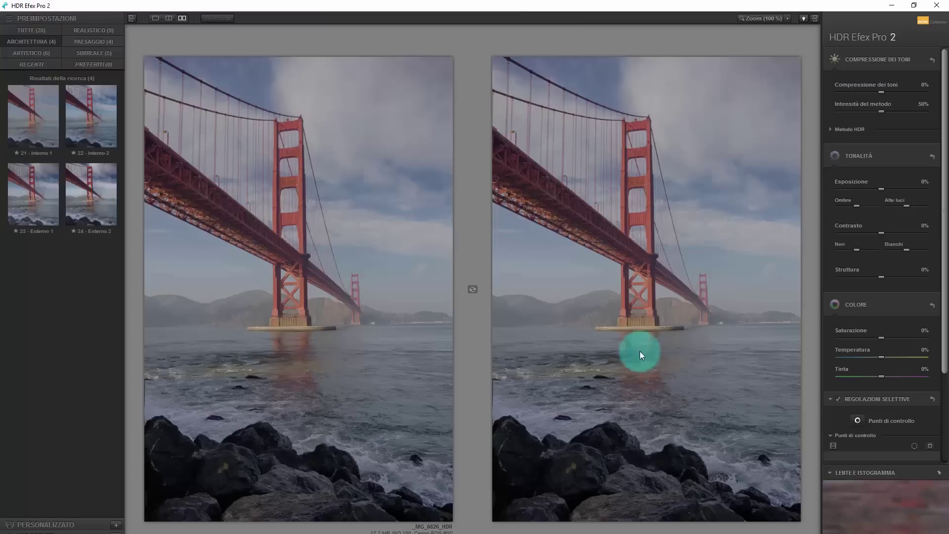
Restore the editor window, show the single image view, and reopen both side panels
{"action": "left_click", "coordinate": [914, 5]}
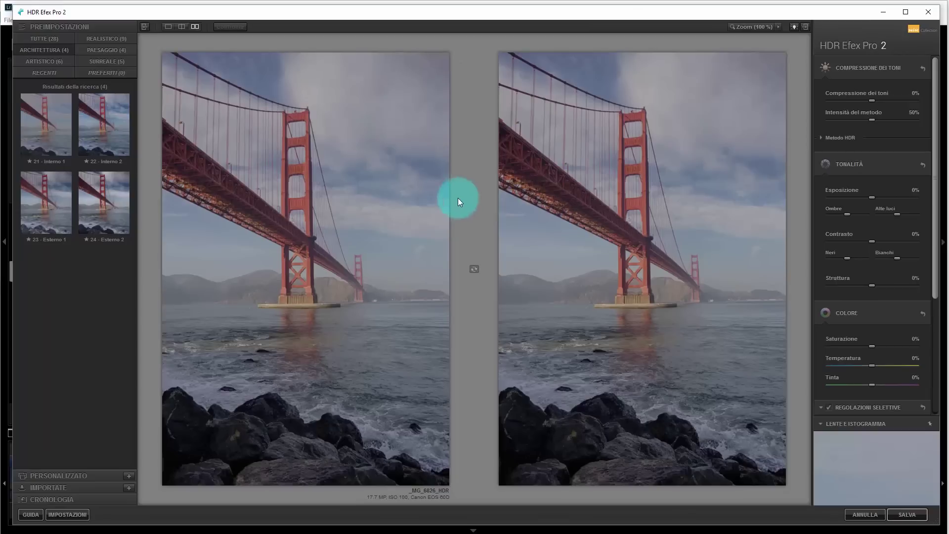
{"action": "left_click", "coordinate": [164, 30]}
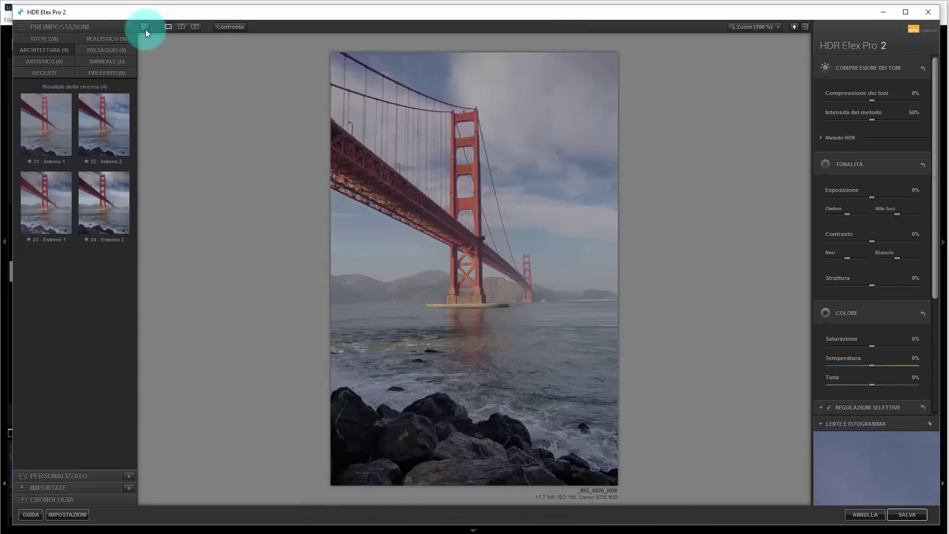
{"action": "left_click", "coordinate": [804, 24]}
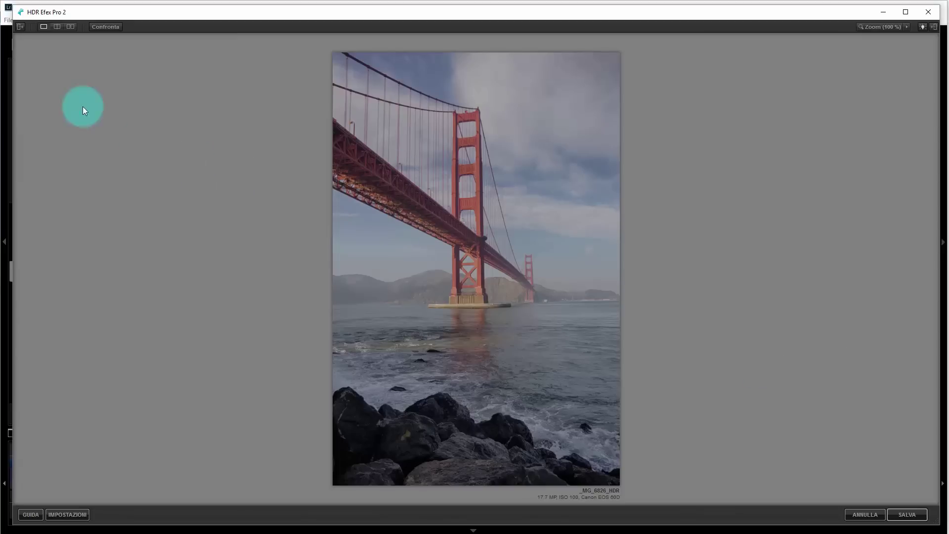
{"action": "left_click", "coordinate": [19, 29]}
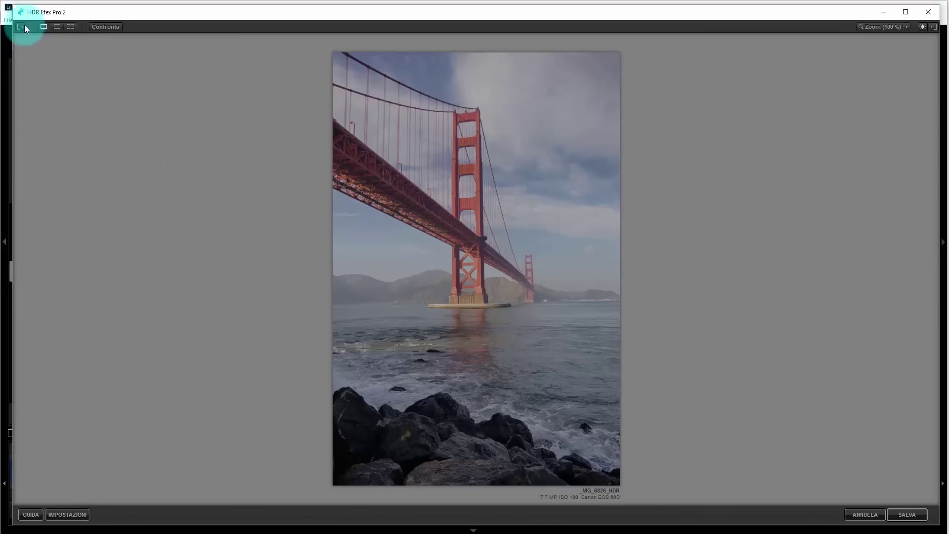
{"action": "left_click", "coordinate": [528, 78]}
{"action": "left_click", "coordinate": [934, 28]}
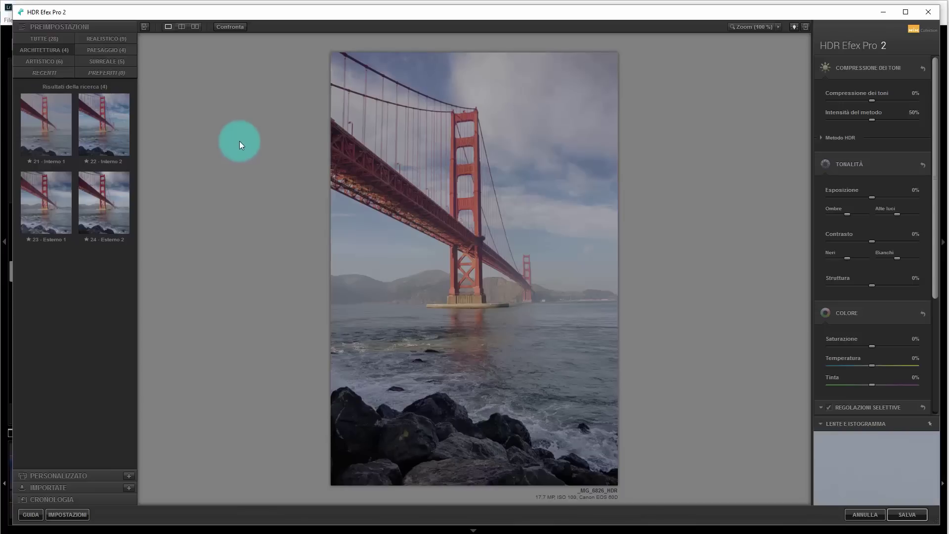
Try split and side-by-side views, 100% zoom, background shades, then browse favourite presets
{"action": "left_click", "coordinate": [182, 27]}
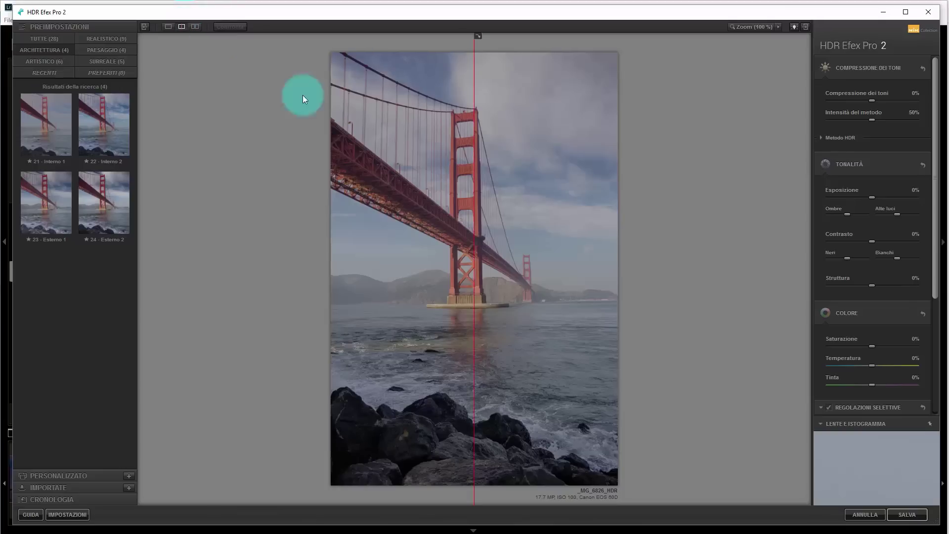
{"action": "left_click", "coordinate": [196, 27]}
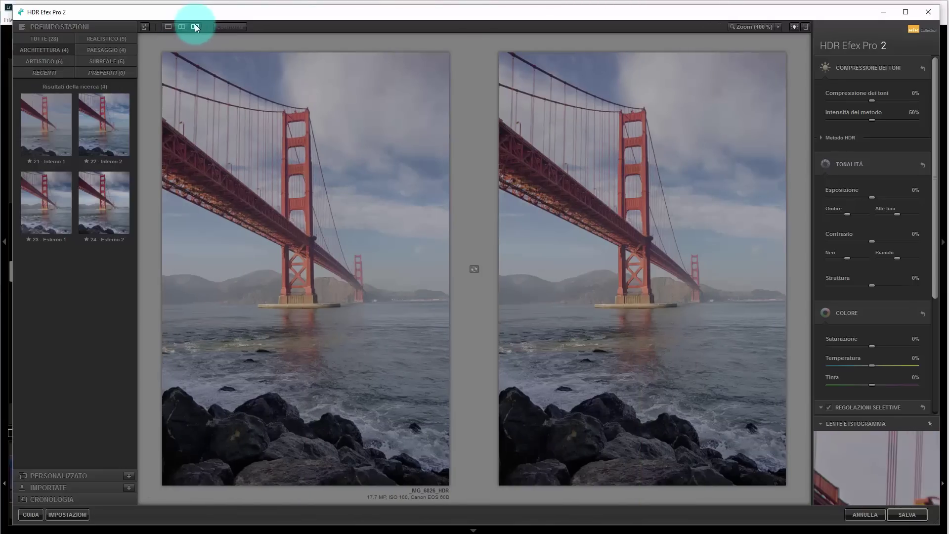
{"action": "left_click", "coordinate": [766, 25]}
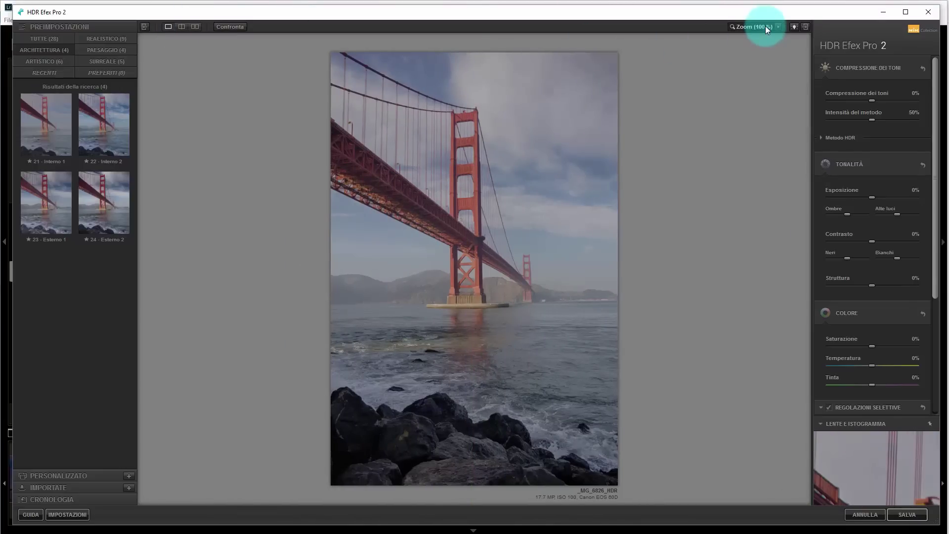
{"action": "left_click", "coordinate": [766, 25]}
{"action": "left_click", "coordinate": [792, 26]}
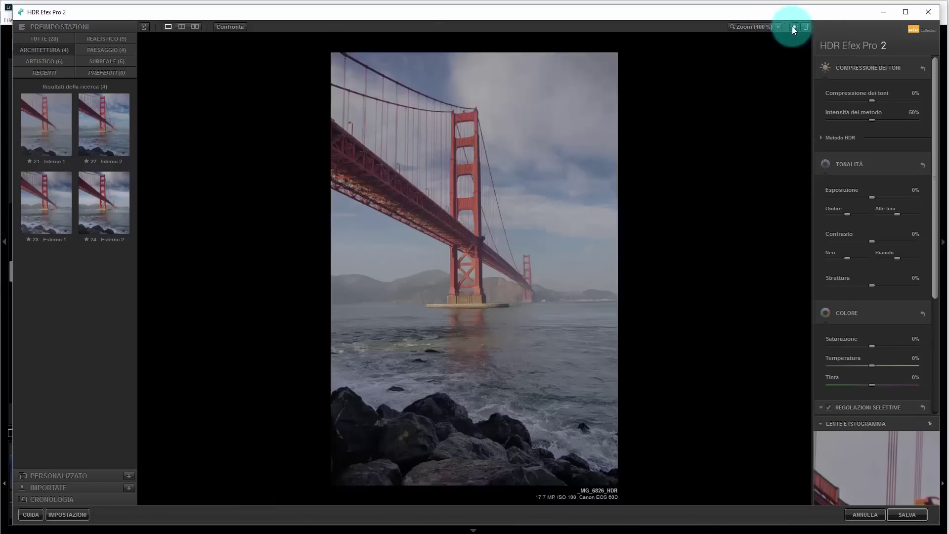
{"action": "left_click", "coordinate": [793, 26]}
{"action": "left_click", "coordinate": [97, 40]}
{"action": "left_click", "coordinate": [93, 70]}
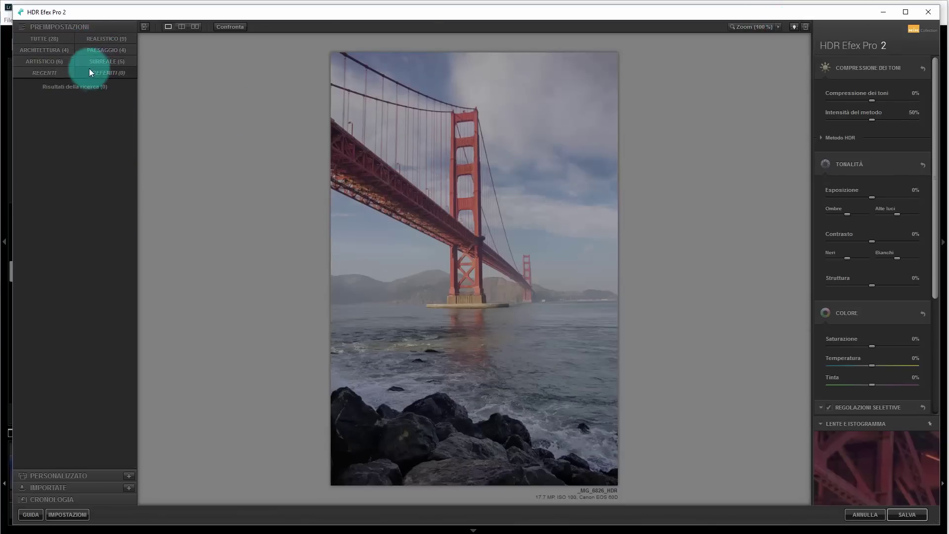
Apply the 07 - Luminoso preset from the REALISTICO category
{"action": "left_click", "coordinate": [61, 40]}
{"action": "left_click", "coordinate": [78, 251]}
{"action": "scroll", "coordinate": [80, 254], "scroll_direction": "down", "scroll_amount": 3}
{"action": "scroll", "coordinate": [81, 247], "scroll_direction": "down", "scroll_amount": 2}
{"action": "scroll", "coordinate": [81, 243], "scroll_direction": "down", "scroll_amount": 1}
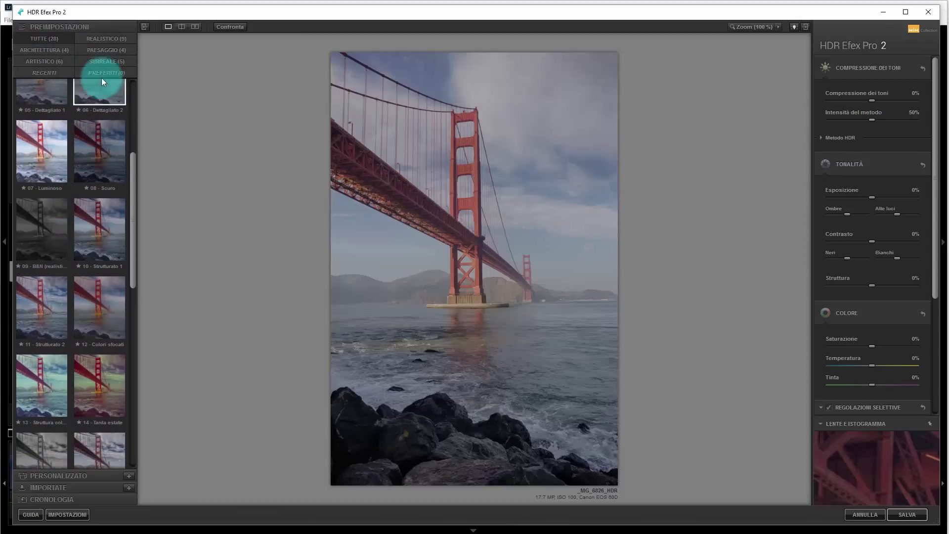
{"action": "left_click", "coordinate": [112, 40]}
{"action": "left_click", "coordinate": [35, 359]}
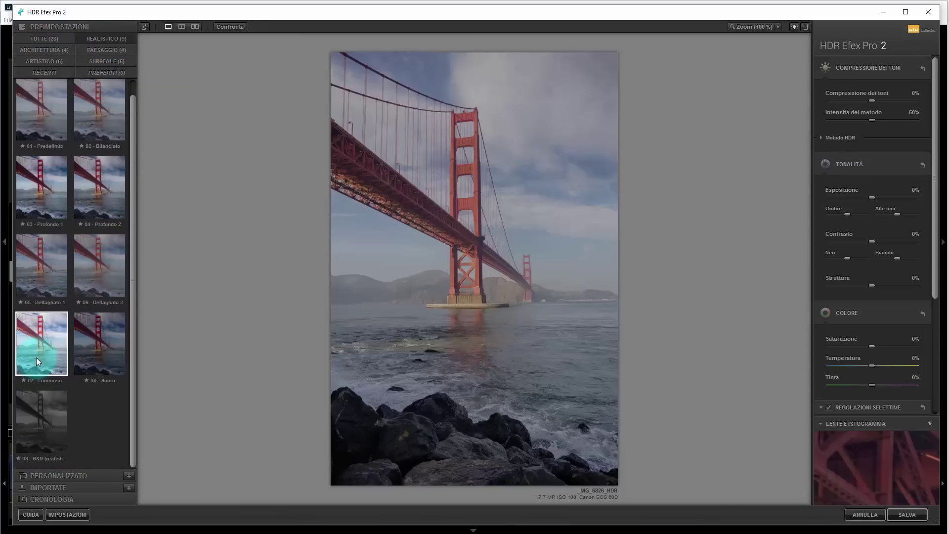
{"action": "left_click", "coordinate": [43, 351]}
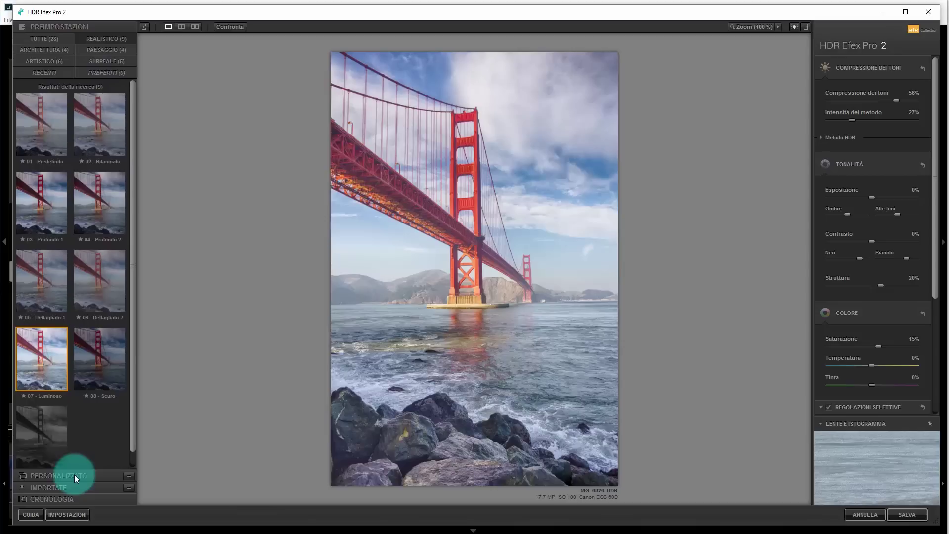
Peek at the Personalizzato and Importate presets, then return to built-in categories
{"action": "left_click", "coordinate": [74, 474]}
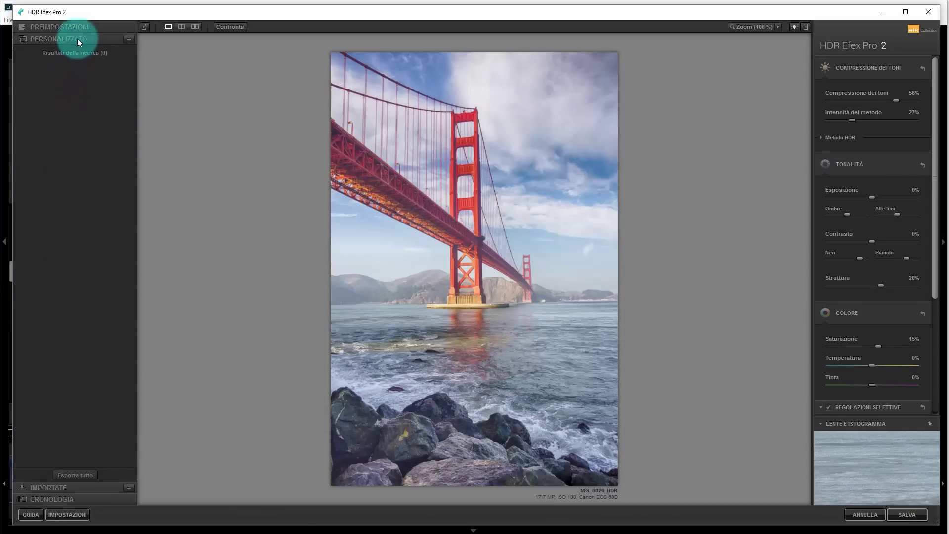
{"action": "left_click", "coordinate": [48, 489]}
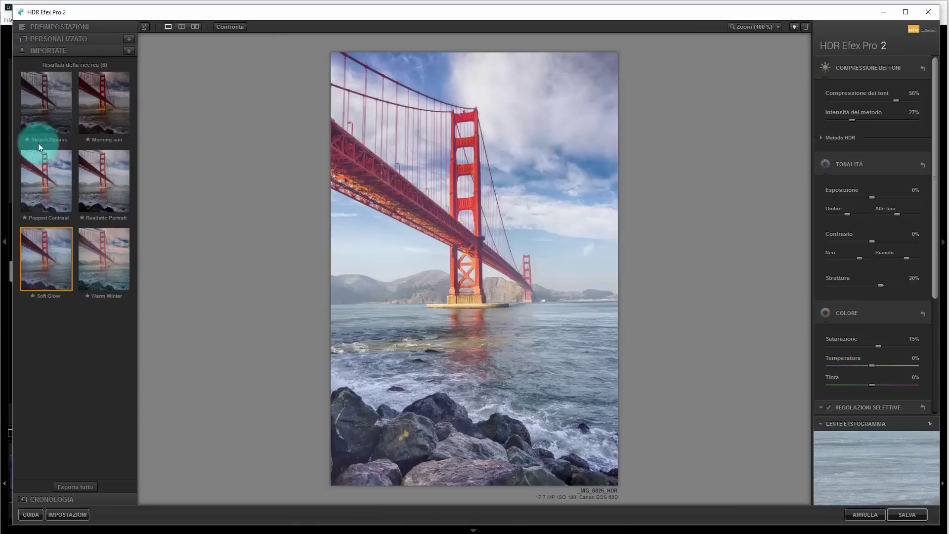
{"action": "left_click", "coordinate": [70, 26]}
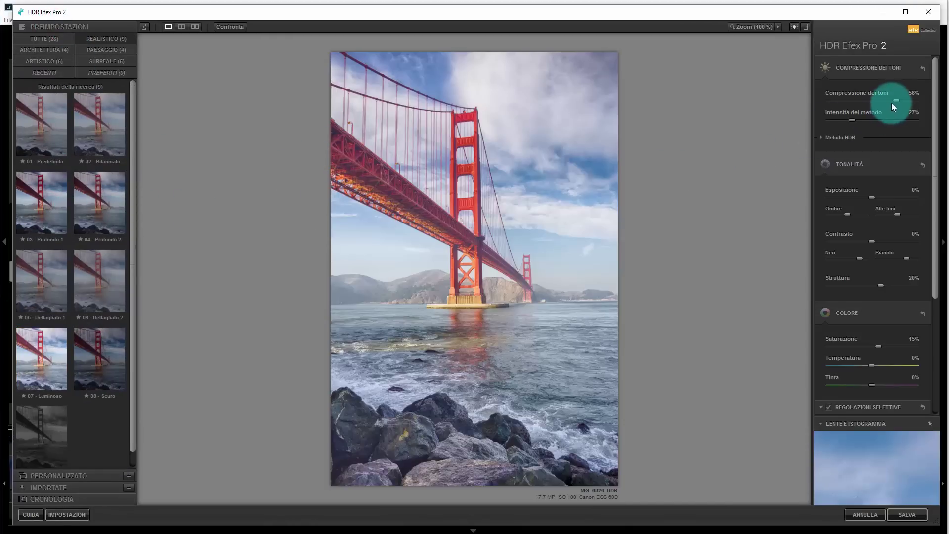
Test tone compression and method strength across their ranges, settling on 52% and 29%
{"action": "mouse_move", "coordinate": [893, 101]}
{"action": "left_mouse_down"}
{"action": "mouse_move", "coordinate": [850, 101]}
{"action": "mouse_move", "coordinate": [927, 103]}
{"action": "left_mouse_up"}
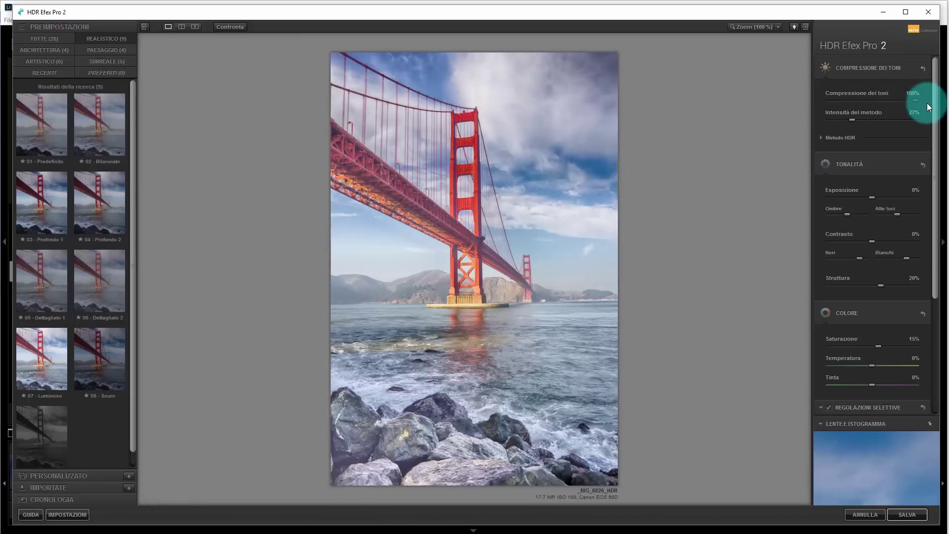
{"action": "mouse_move", "coordinate": [921, 105]}
{"action": "left_mouse_down"}
{"action": "mouse_move", "coordinate": [818, 105]}
{"action": "mouse_move", "coordinate": [892, 105]}
{"action": "left_mouse_up"}
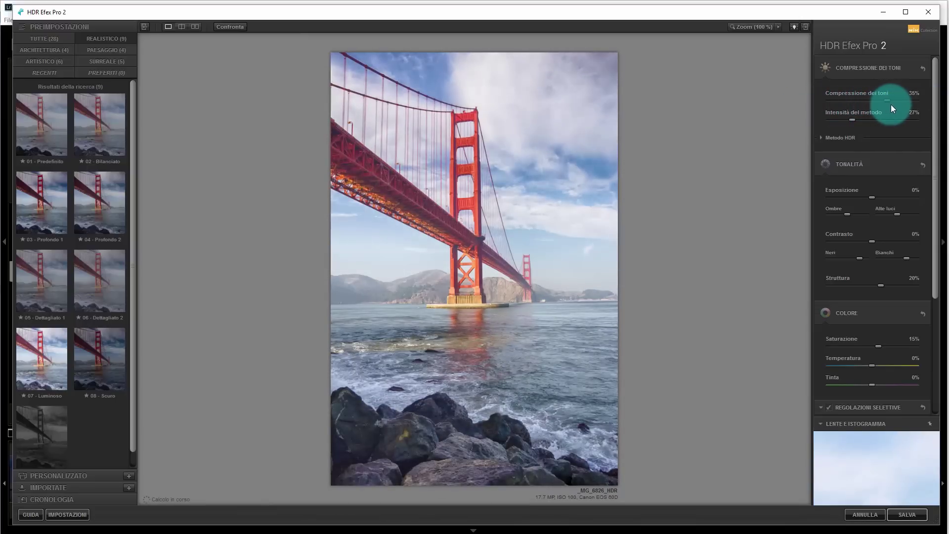
{"action": "left_click_drag", "start_coordinate": [906, 117], "coordinate": [790, 132]}
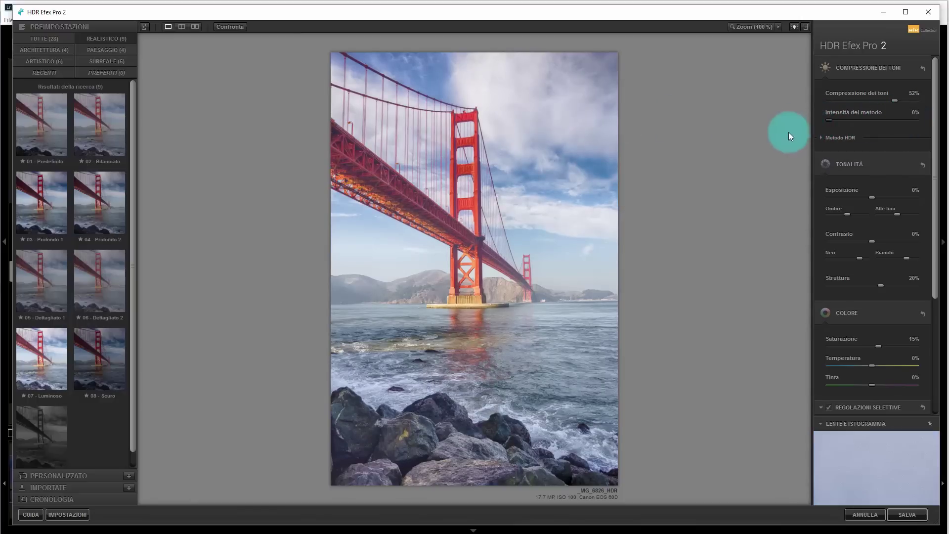
{"action": "left_click_drag", "start_coordinate": [928, 119], "coordinate": [916, 121]}
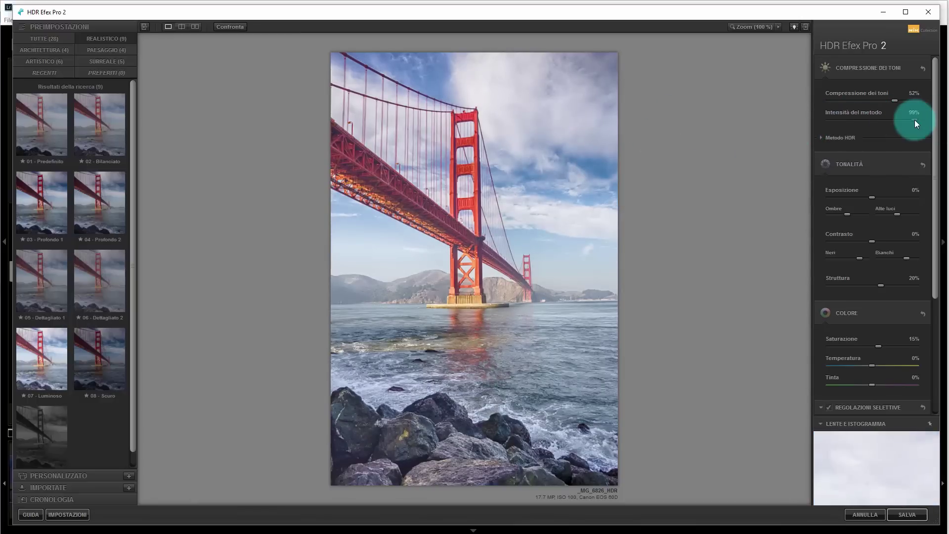
{"action": "left_click_drag", "start_coordinate": [857, 120], "coordinate": [852, 122]}
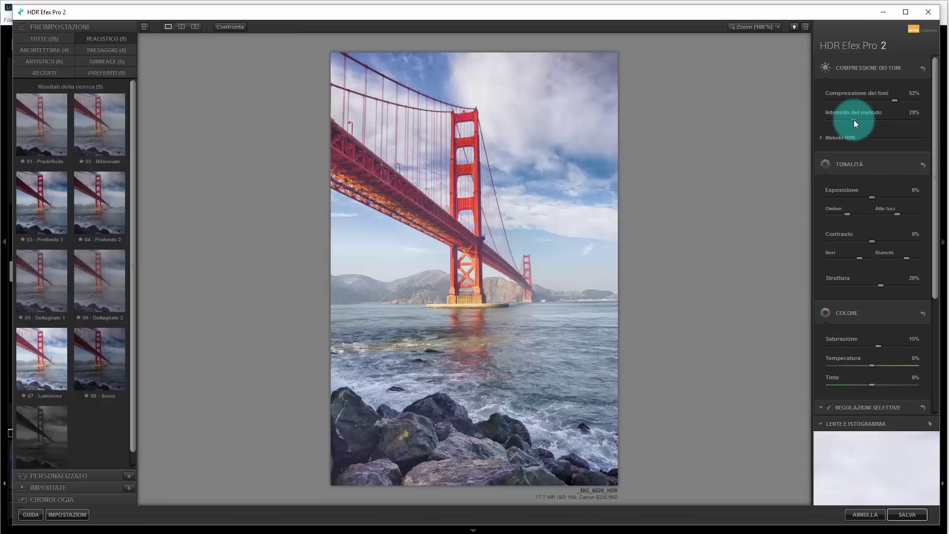
Expand Metodo HDR and set Profondità to Normale after trying Delicato and off
{"action": "left_click", "coordinate": [824, 136]}
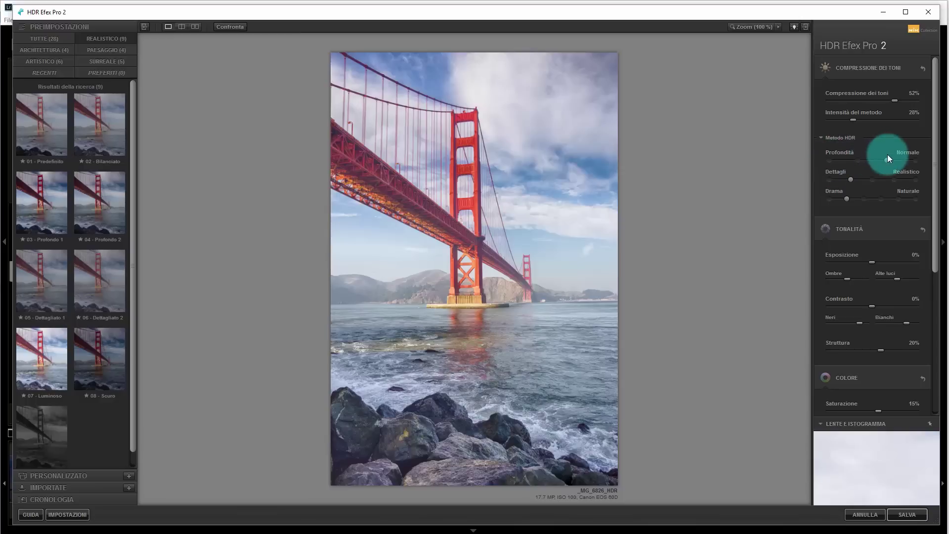
{"action": "left_click", "coordinate": [858, 160]}
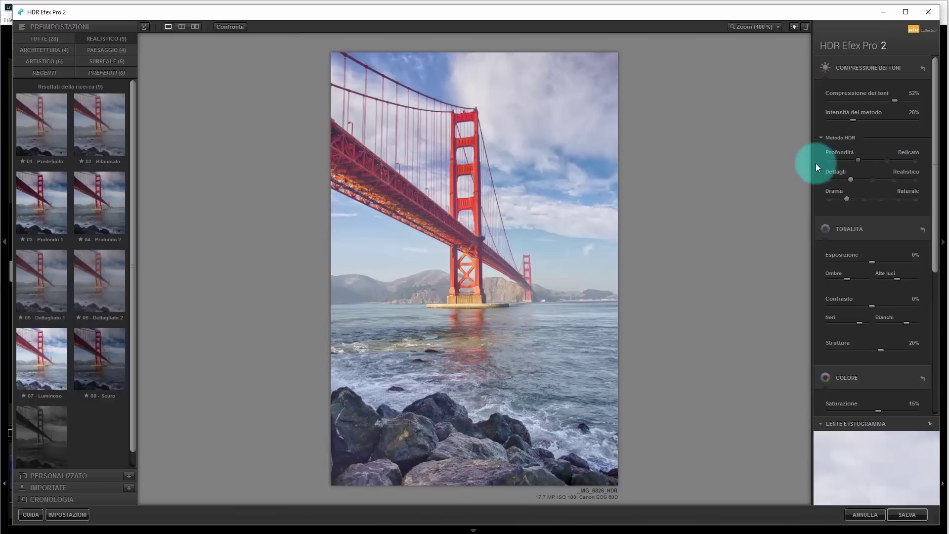
{"action": "left_click", "coordinate": [830, 160]}
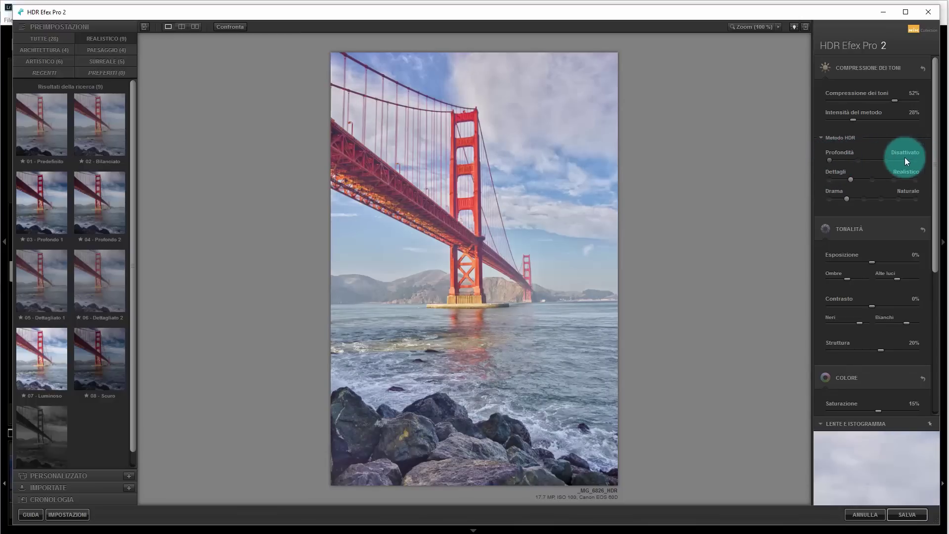
{"action": "left_click", "coordinate": [875, 161]}
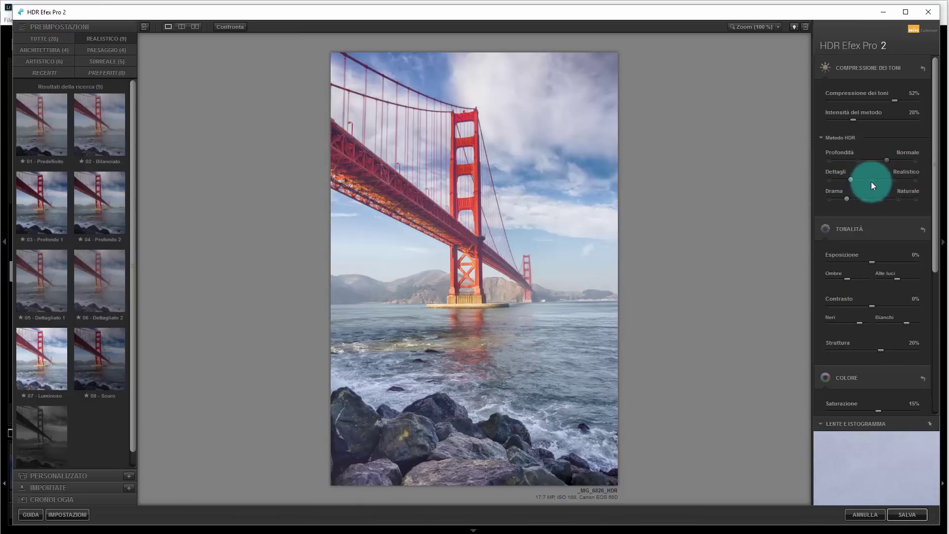
Set Dettagli to Accentuato and Drama to Profondo, then collapse Compressione dei toni
{"action": "mouse_move", "coordinate": [871, 182]}
{"action": "left_mouse_down"}
{"action": "mouse_move", "coordinate": [904, 180]}
{"action": "mouse_move", "coordinate": [851, 180]}
{"action": "left_mouse_up"}
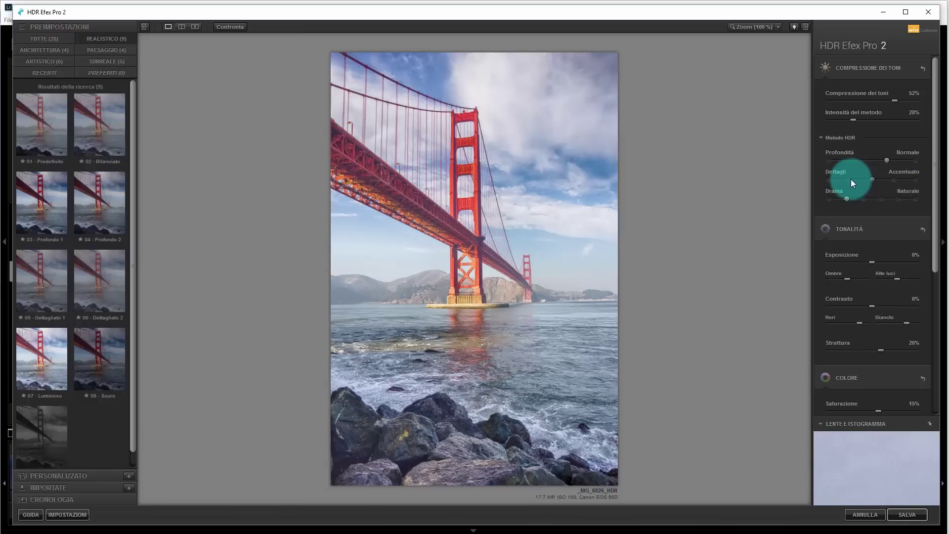
{"action": "left_click_drag", "start_coordinate": [831, 199], "coordinate": [920, 201]}
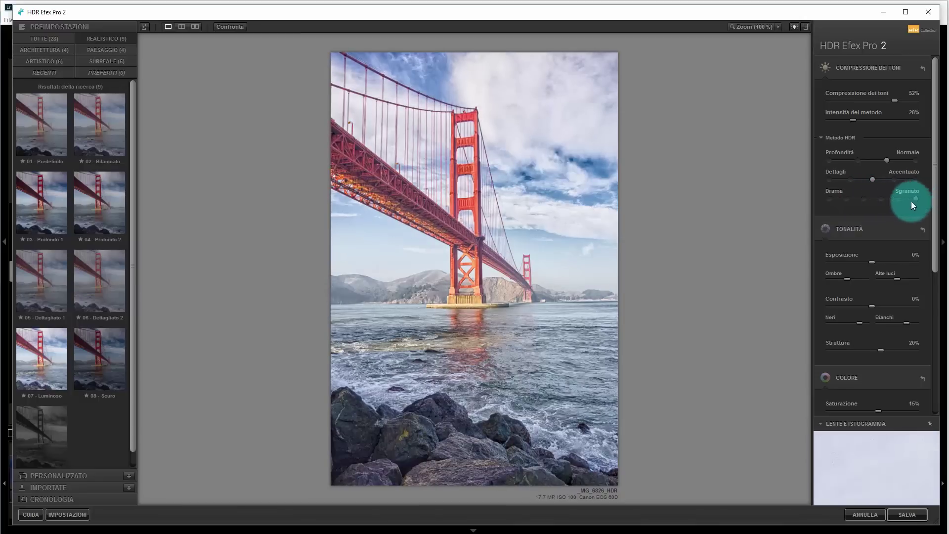
{"action": "left_click", "coordinate": [882, 201]}
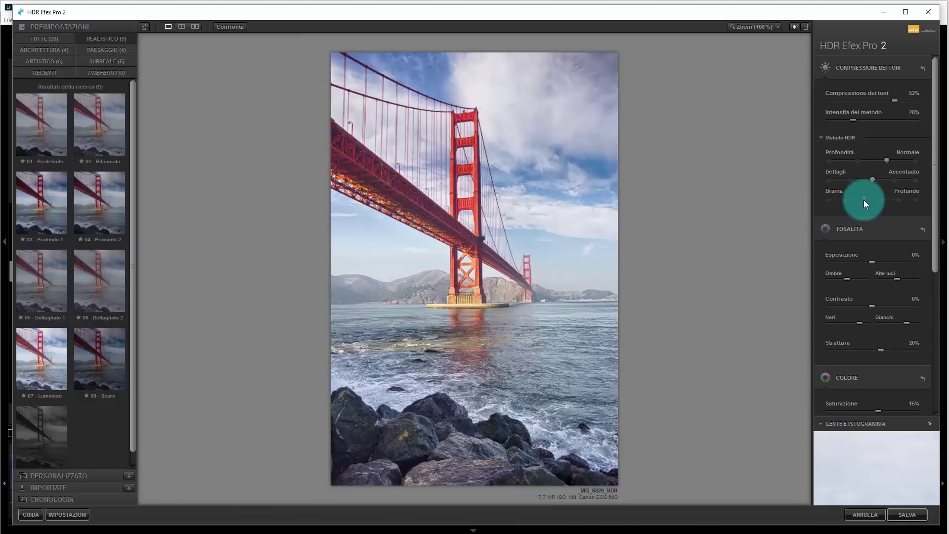
{"action": "left_click", "coordinate": [832, 69]}
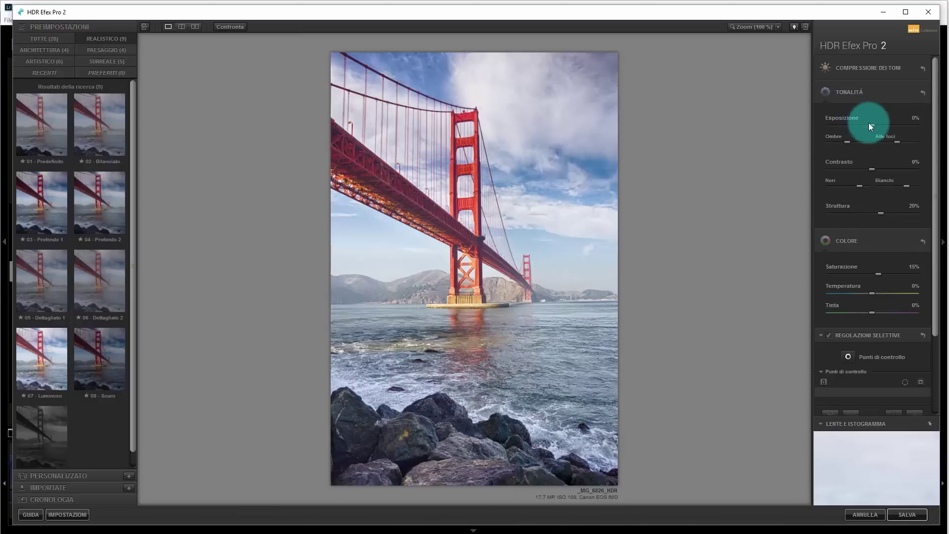
Set Tonality to 10% exposure, 30% contrast and a strong positive structure
{"action": "left_click_drag", "start_coordinate": [872, 124], "coordinate": [877, 127]}
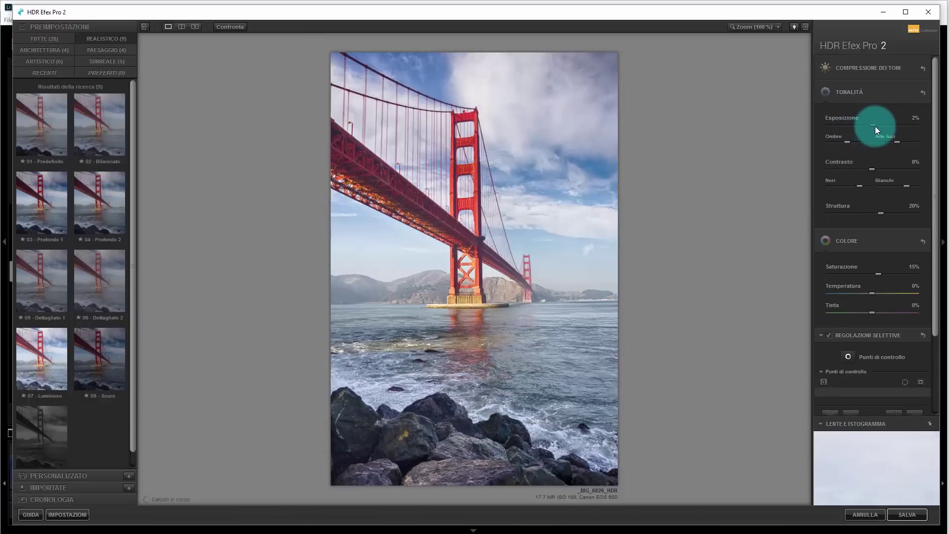
{"action": "mouse_move", "coordinate": [847, 141]}
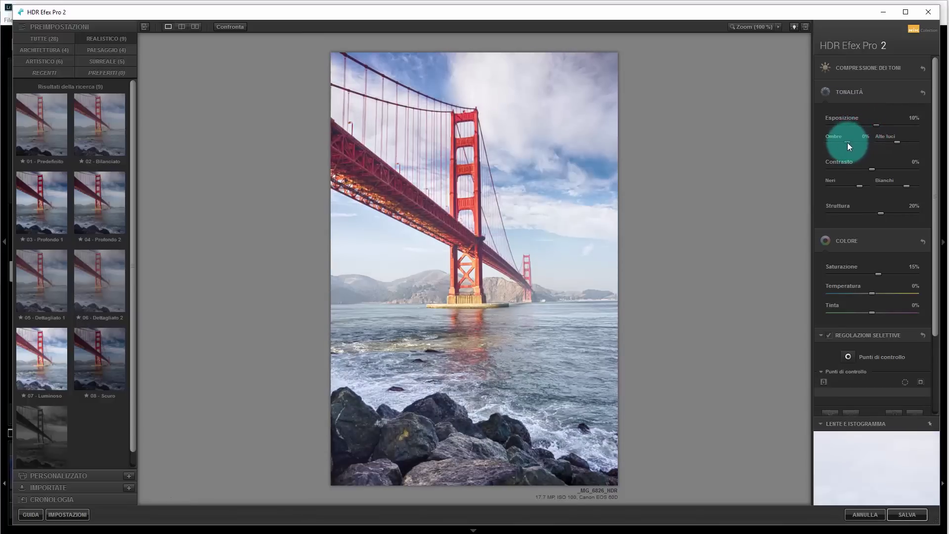
{"action": "left_click_drag", "start_coordinate": [893, 142], "coordinate": [891, 142]}
{"action": "mouse_move", "coordinate": [847, 142]}
{"action": "left_mouse_down"}
{"action": "mouse_move", "coordinate": [885, 169]}
{"action": "mouse_move", "coordinate": [852, 186]}
{"action": "mouse_move", "coordinate": [888, 193]}
{"action": "left_mouse_up"}
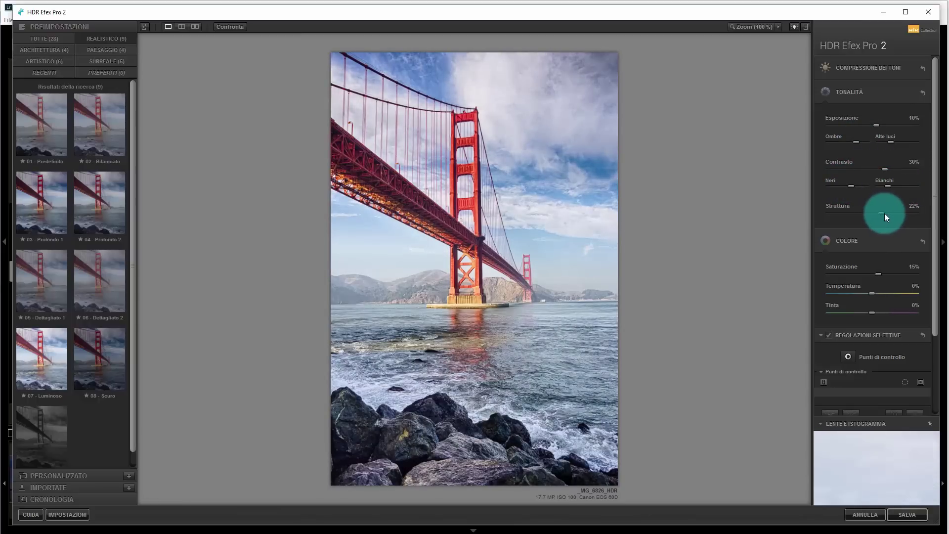
{"action": "left_click_drag", "start_coordinate": [913, 207], "coordinate": [922, 206]}
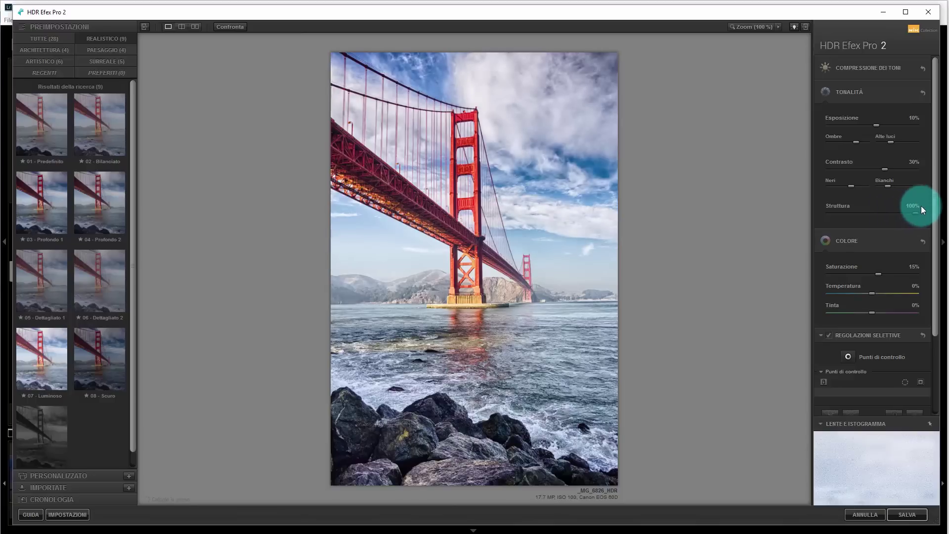
{"action": "left_click_drag", "start_coordinate": [815, 209], "coordinate": [814, 209]}
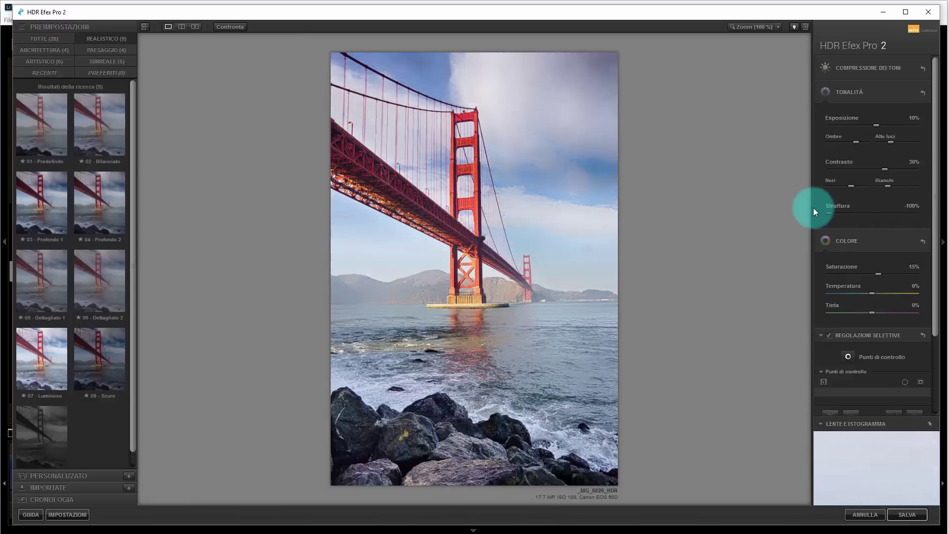
{"action": "left_click_drag", "start_coordinate": [832, 206], "coordinate": [901, 202]}
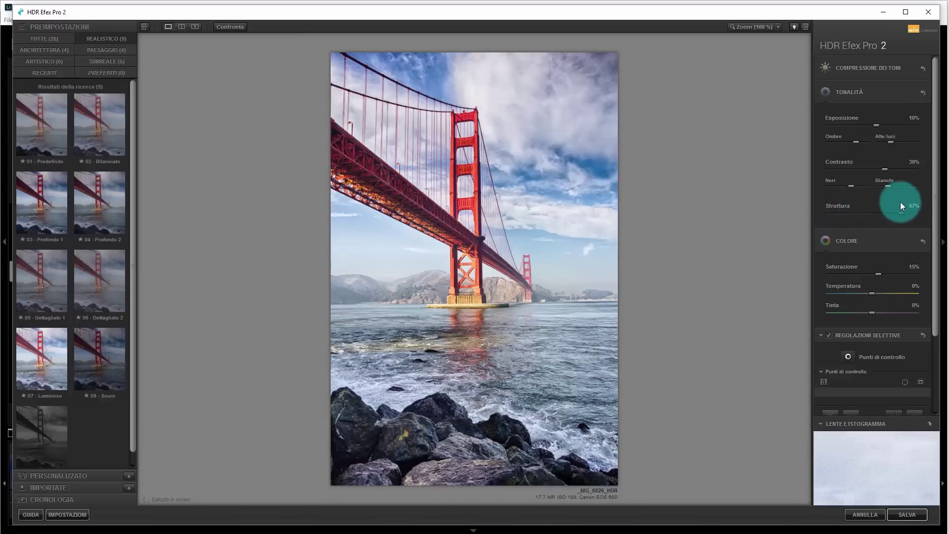
{"action": "left_click", "coordinate": [849, 92]}
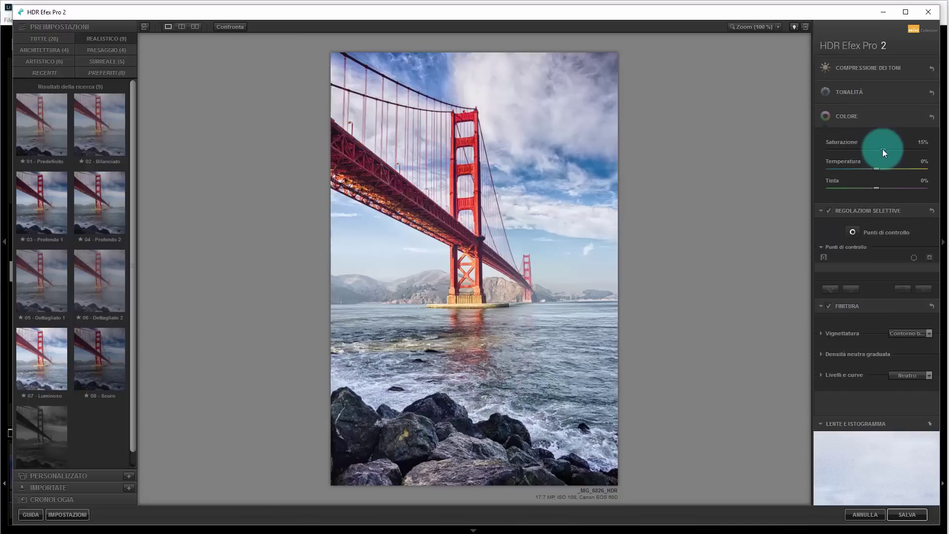
Set colour saturation to 10% with neutral temperature, then show the vignette settings
{"action": "left_click_drag", "start_coordinate": [901, 146], "coordinate": [880, 147]}
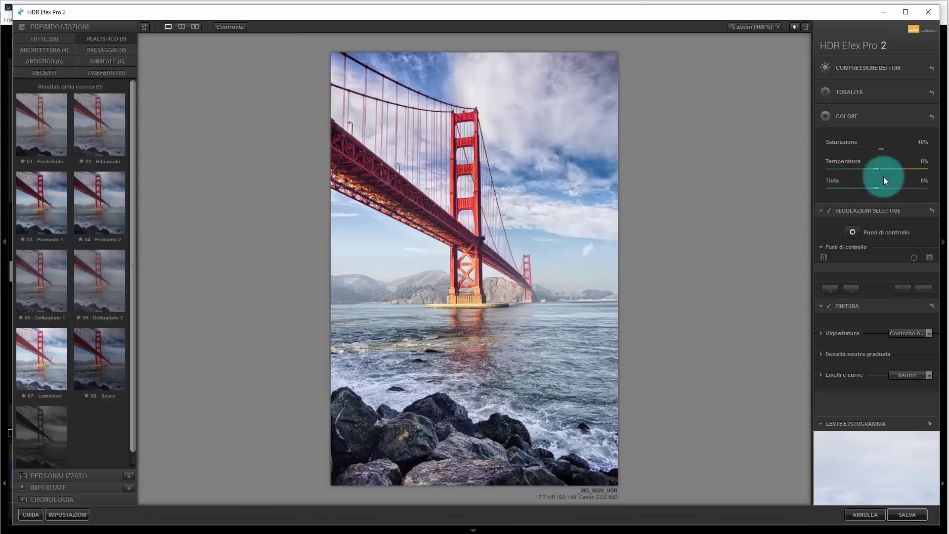
{"action": "mouse_move", "coordinate": [869, 172]}
{"action": "left_mouse_down"}
{"action": "mouse_move", "coordinate": [894, 168]}
{"action": "mouse_move", "coordinate": [873, 205]}
{"action": "left_mouse_up"}
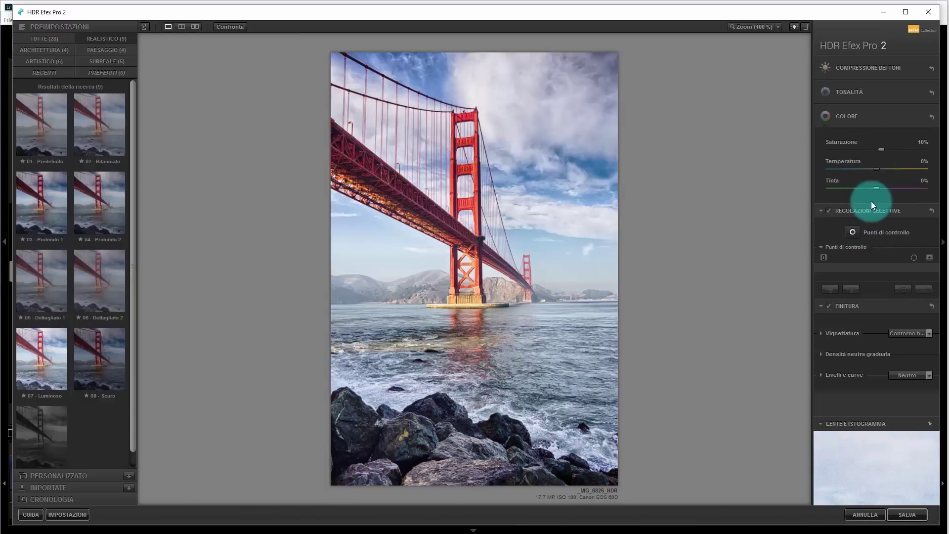
{"action": "left_click", "coordinate": [829, 118]}
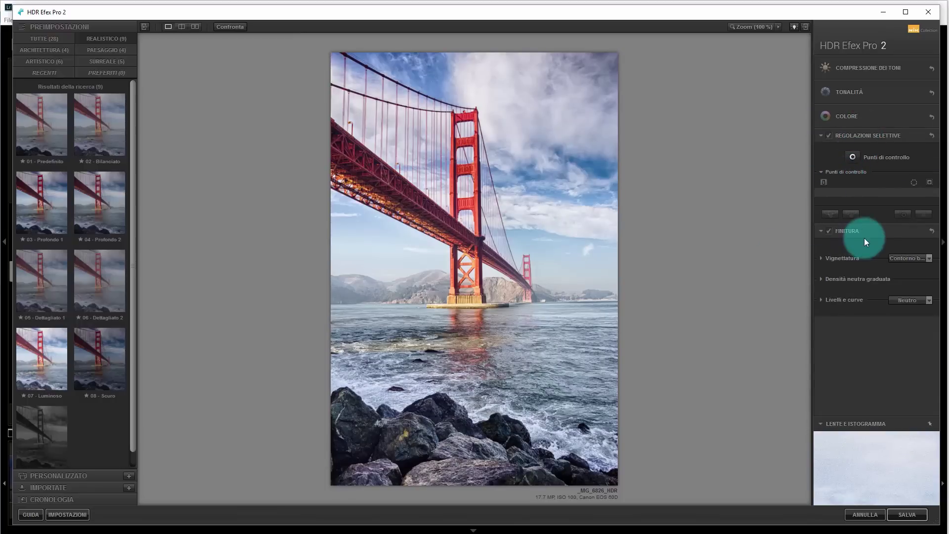
{"action": "left_click", "coordinate": [843, 258]}
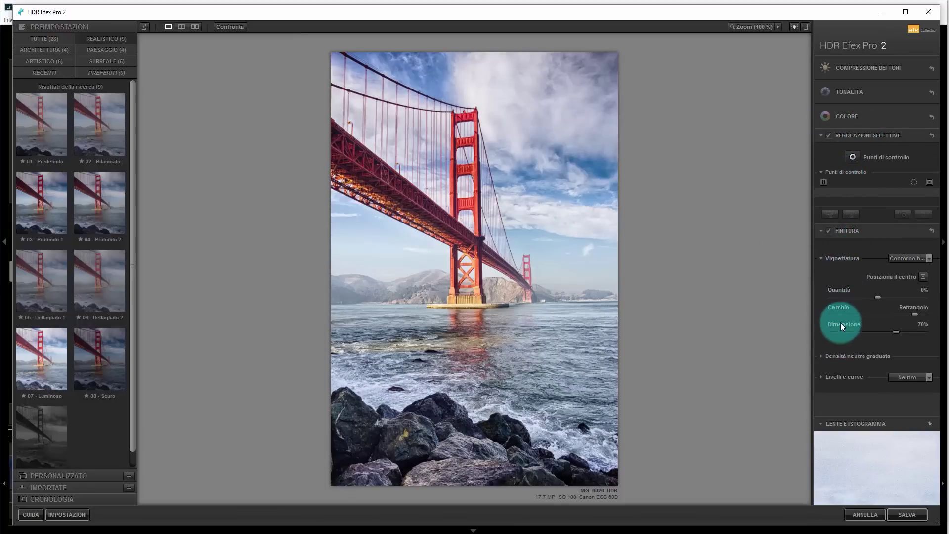
Switch the vignette off and fold away its settings
{"action": "left_click", "coordinate": [909, 258]}
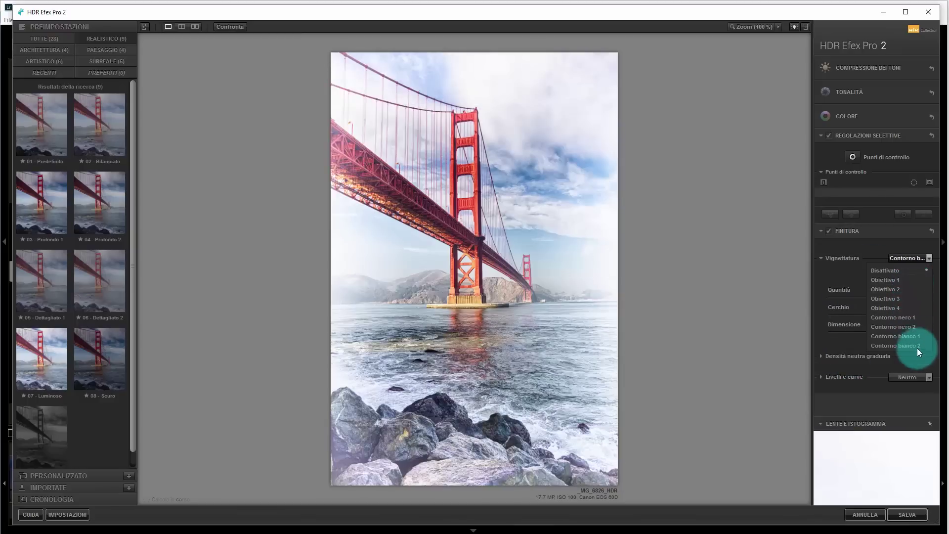
{"action": "left_click", "coordinate": [906, 270]}
{"action": "left_click_drag", "start_coordinate": [876, 298], "coordinate": [883, 295]}
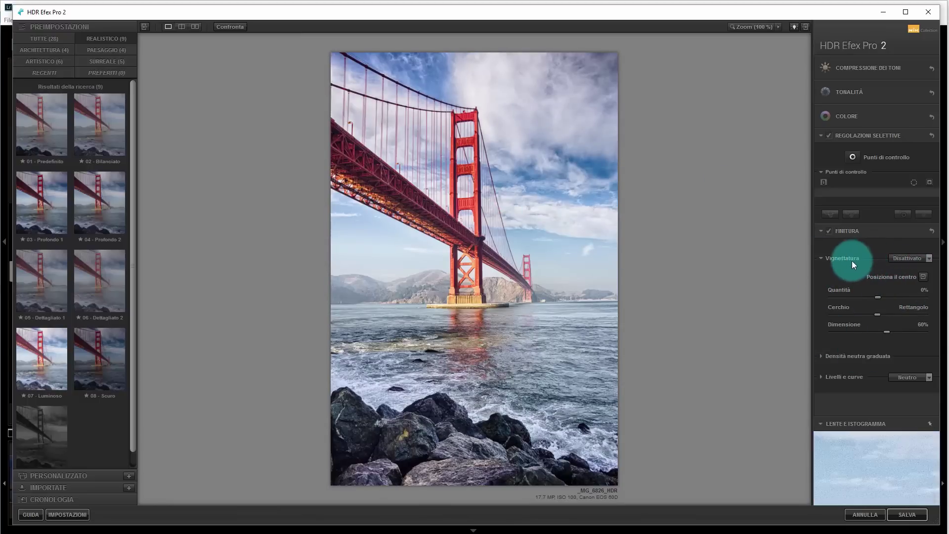
{"action": "left_click", "coordinate": [844, 257]}
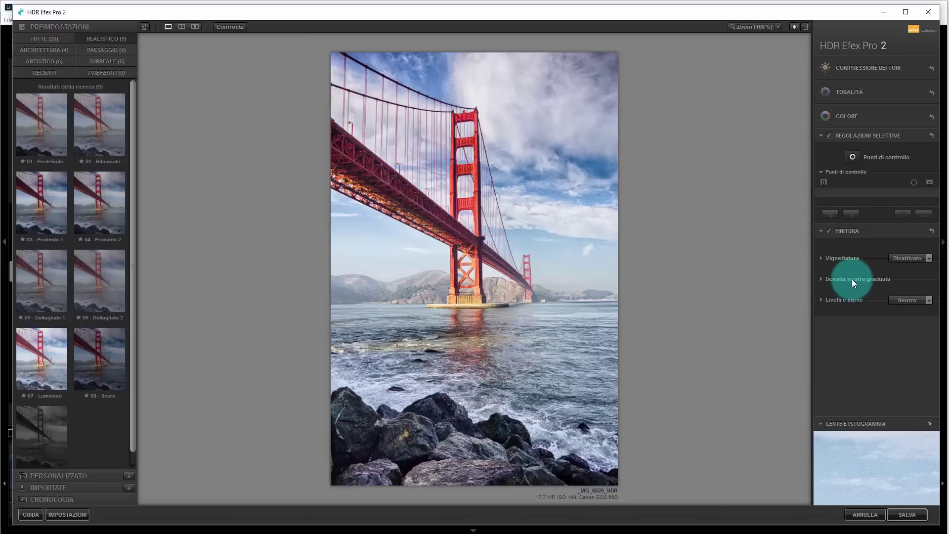
Test the graduated neutral density sliders, reset them to 0 Stop, then show Levels and Curves
{"action": "left_click", "coordinate": [853, 279]}
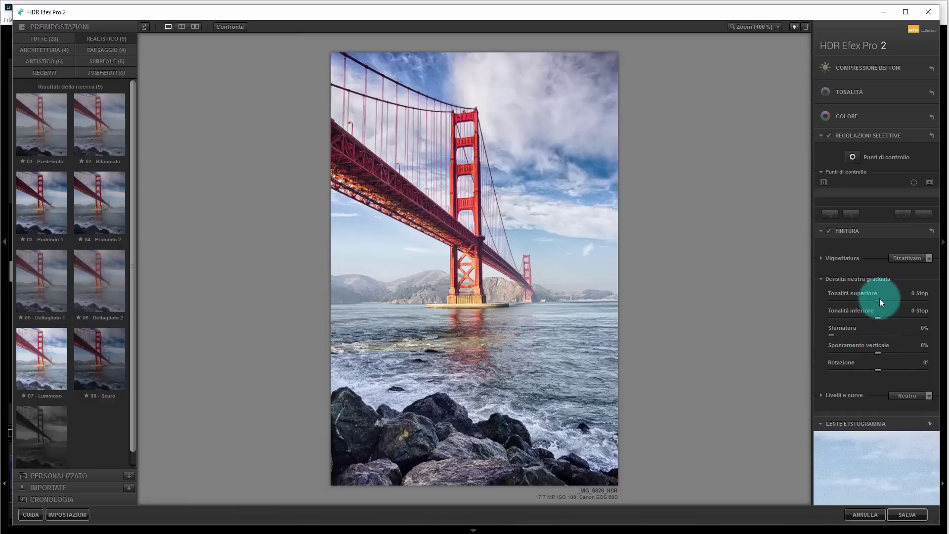
{"action": "left_click_drag", "start_coordinate": [879, 301], "coordinate": [817, 304]}
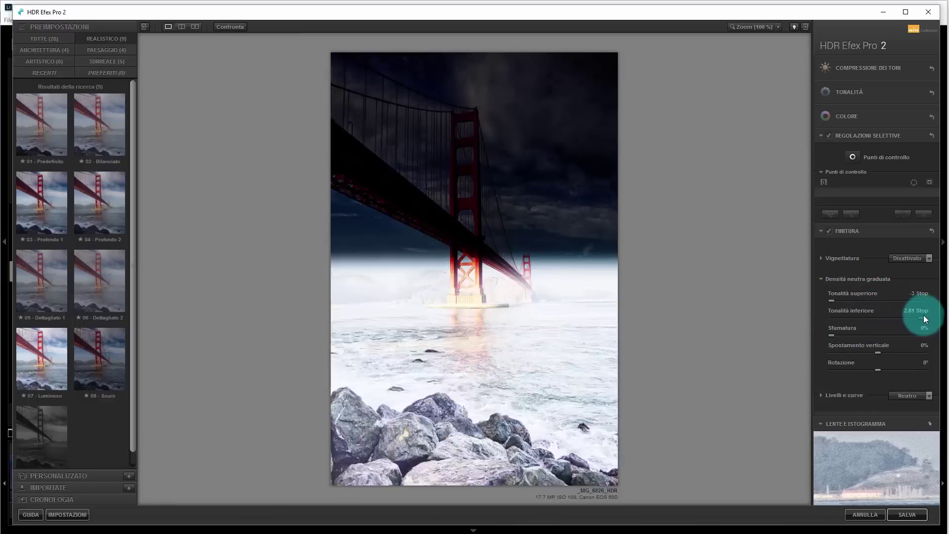
{"action": "left_click_drag", "start_coordinate": [925, 318], "coordinate": [889, 318]}
{"action": "left_click_drag", "start_coordinate": [832, 301], "coordinate": [842, 296]}
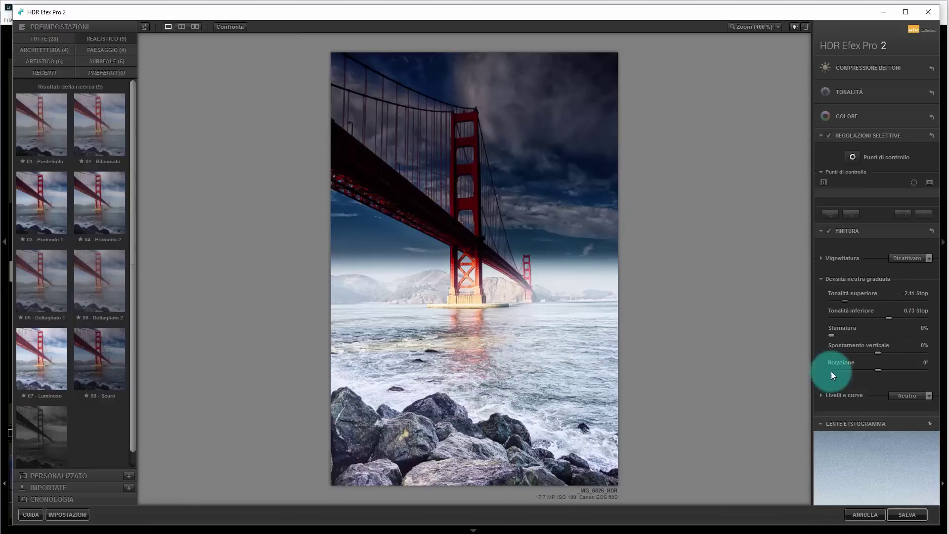
{"action": "left_click_drag", "start_coordinate": [875, 354], "coordinate": [871, 355]}
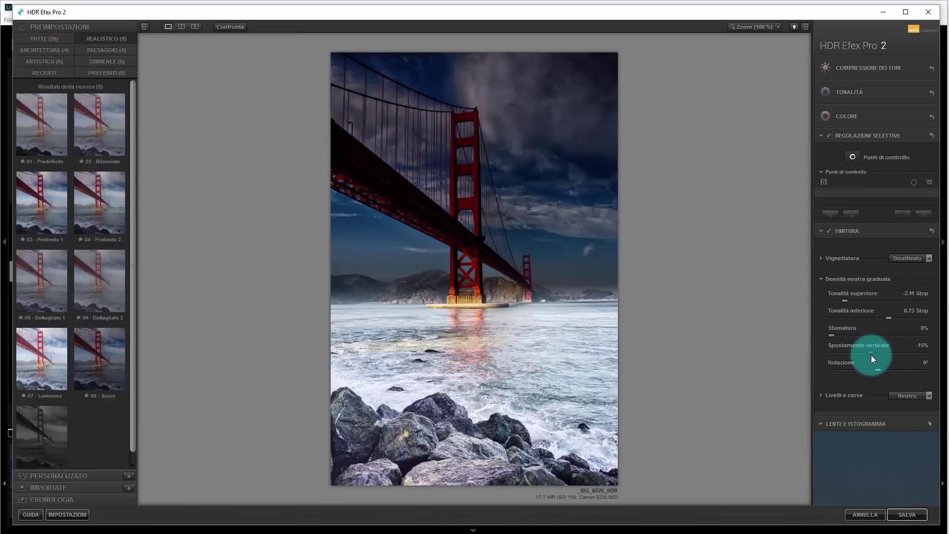
{"action": "mouse_move", "coordinate": [878, 370]}
{"action": "left_mouse_down"}
{"action": "mouse_move", "coordinate": [948, 377]}
{"action": "mouse_move", "coordinate": [871, 379]}
{"action": "left_mouse_up"}
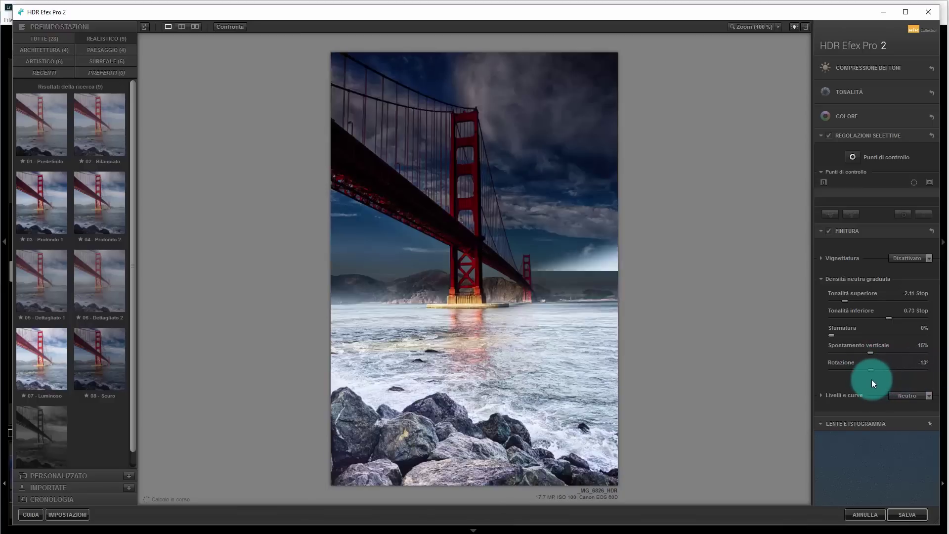
{"action": "mouse_move", "coordinate": [845, 300]}
{"action": "left_mouse_down"}
{"action": "mouse_move", "coordinate": [878, 300]}
{"action": "mouse_move", "coordinate": [867, 318]}
{"action": "left_mouse_up"}
{"action": "left_click", "coordinate": [822, 279]}
{"action": "left_click", "coordinate": [821, 300]}
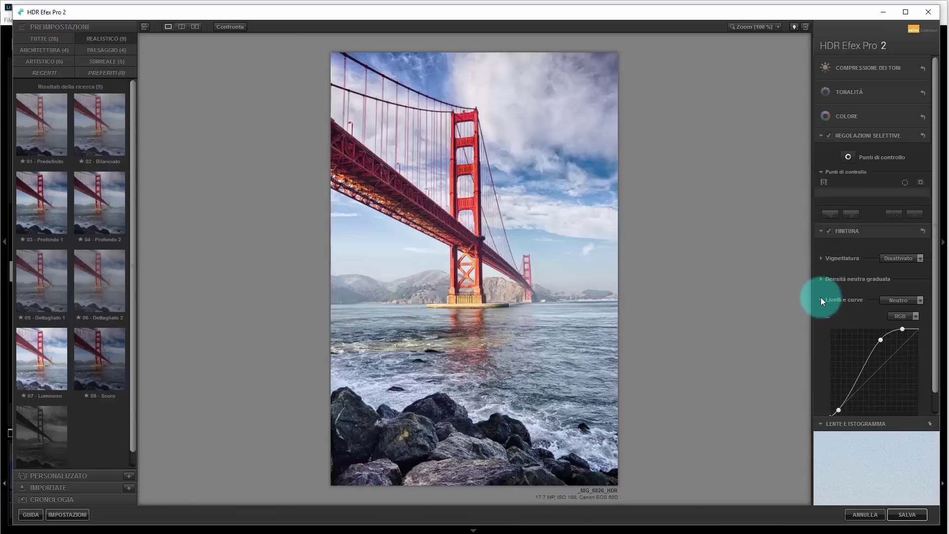
Switch the curve to Luminosity and build an S-curve with brighter highlights and deeper shadows
{"action": "scroll", "coordinate": [823, 306], "scroll_direction": "down", "scroll_amount": 1}
{"action": "left_click", "coordinate": [915, 293]}
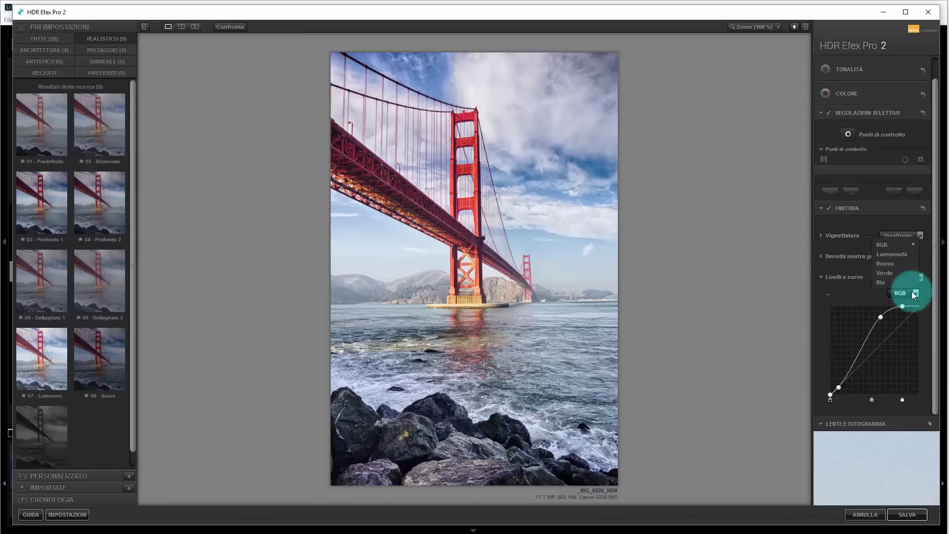
{"action": "left_click", "coordinate": [906, 254]}
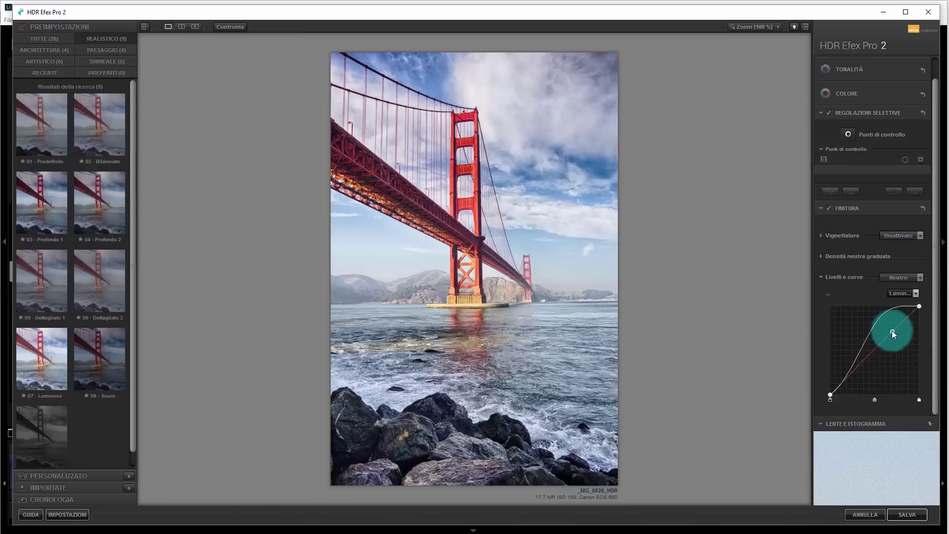
{"action": "left_click", "coordinate": [895, 335]}
{"action": "left_click", "coordinate": [856, 370]}
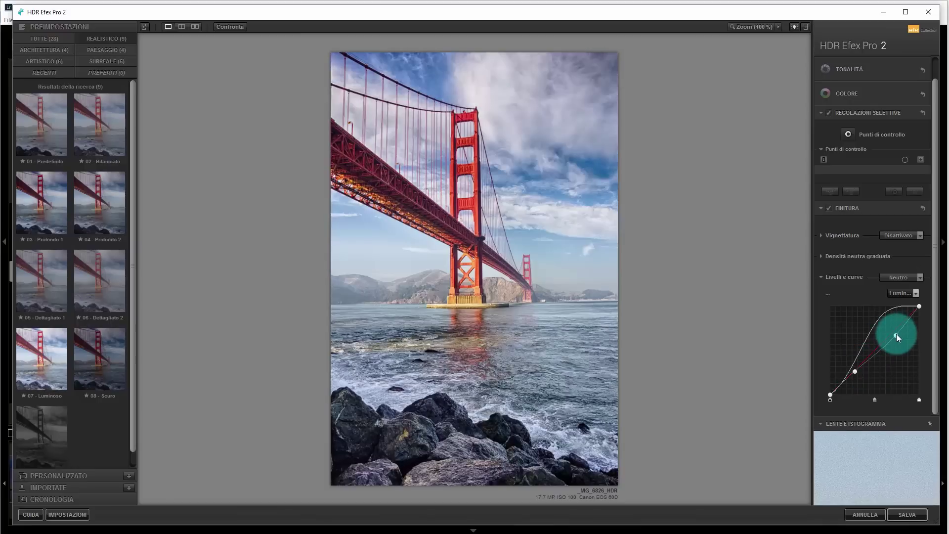
{"action": "mouse_move", "coordinate": [896, 335]}
{"action": "left_mouse_down"}
{"action": "mouse_move", "coordinate": [897, 326]}
{"action": "mouse_move", "coordinate": [899, 335]}
{"action": "left_mouse_up"}
{"action": "left_click_drag", "start_coordinate": [855, 371], "coordinate": [853, 381]}
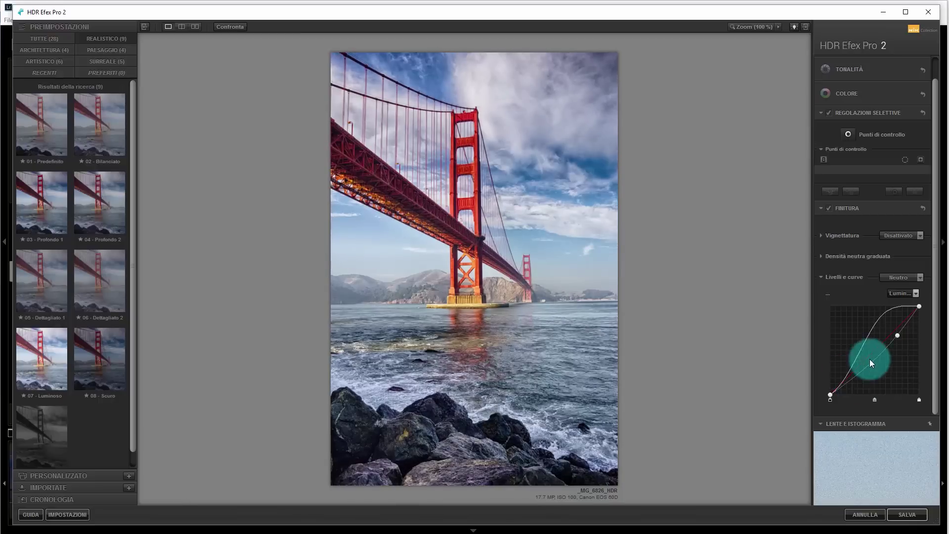
{"action": "left_click", "coordinate": [847, 297]}
{"action": "left_click", "coordinate": [859, 158]}
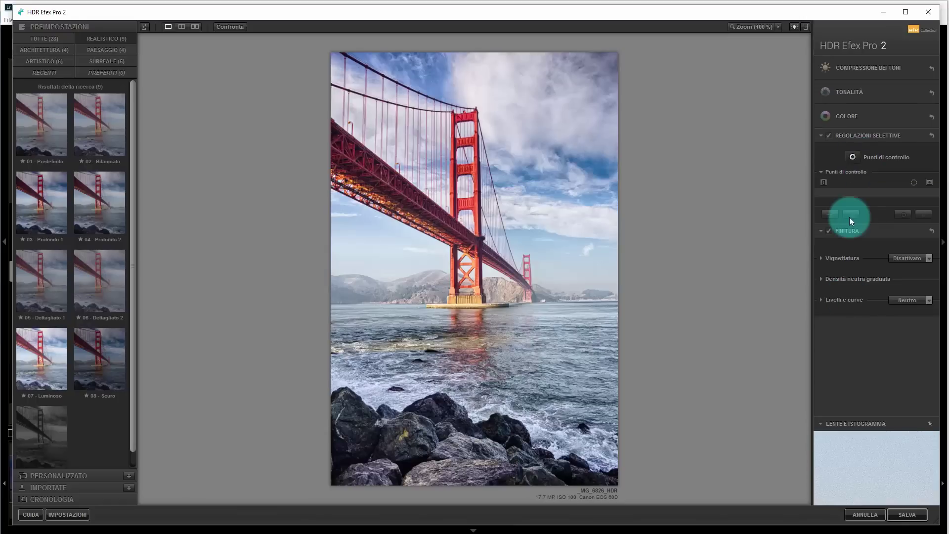
Place control points down the bridge tower and deck, with the mask shown and the first at 20%
{"action": "left_click", "coordinate": [845, 156]}
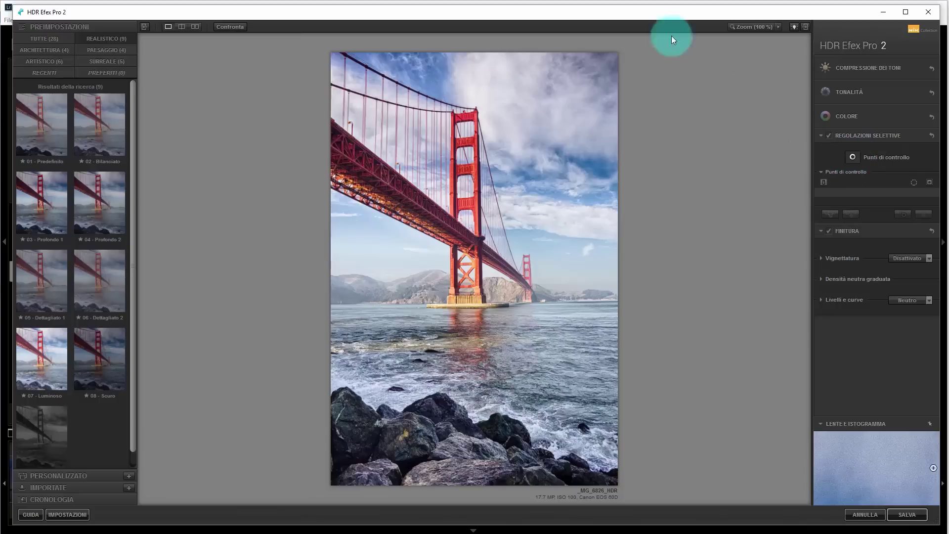
{"action": "left_click", "coordinate": [467, 168]}
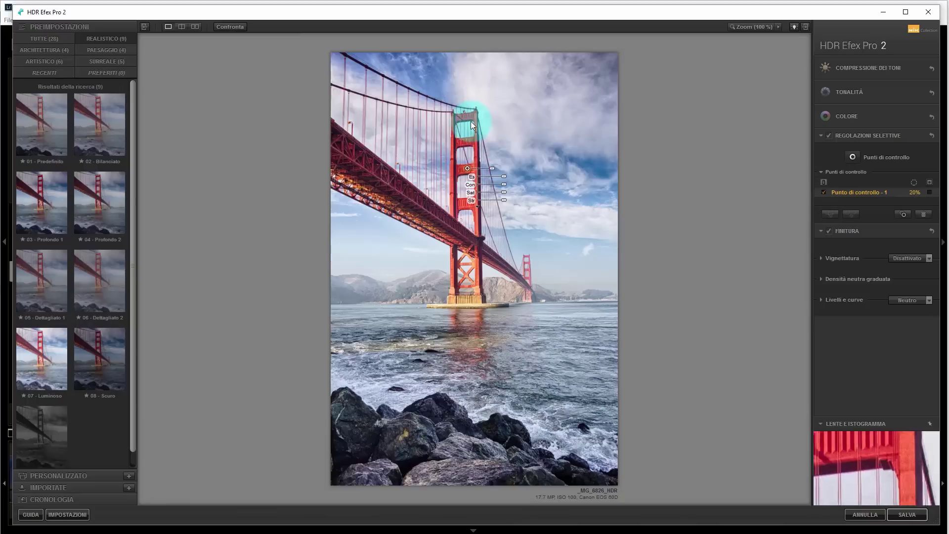
{"action": "left_click_drag", "start_coordinate": [493, 168], "coordinate": [491, 168]}
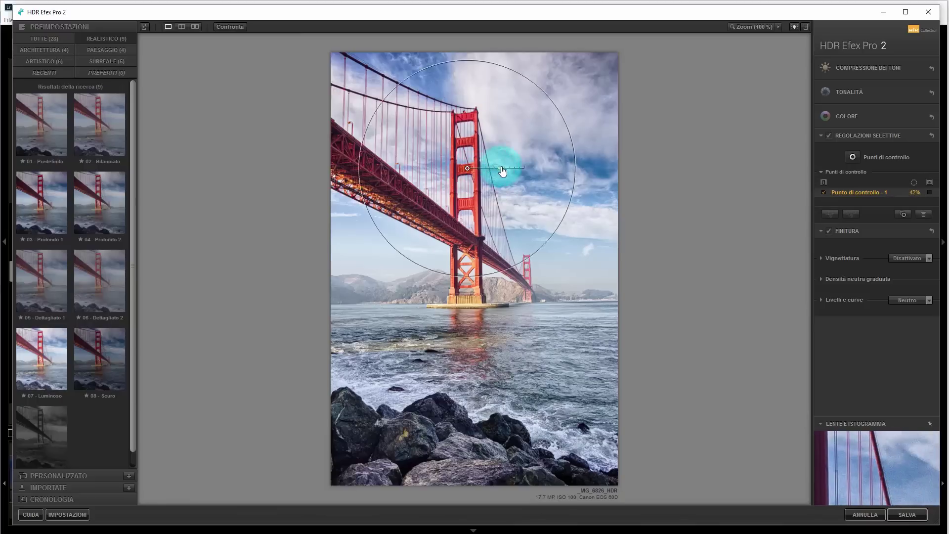
{"action": "left_click_drag", "start_coordinate": [493, 174], "coordinate": [494, 169]}
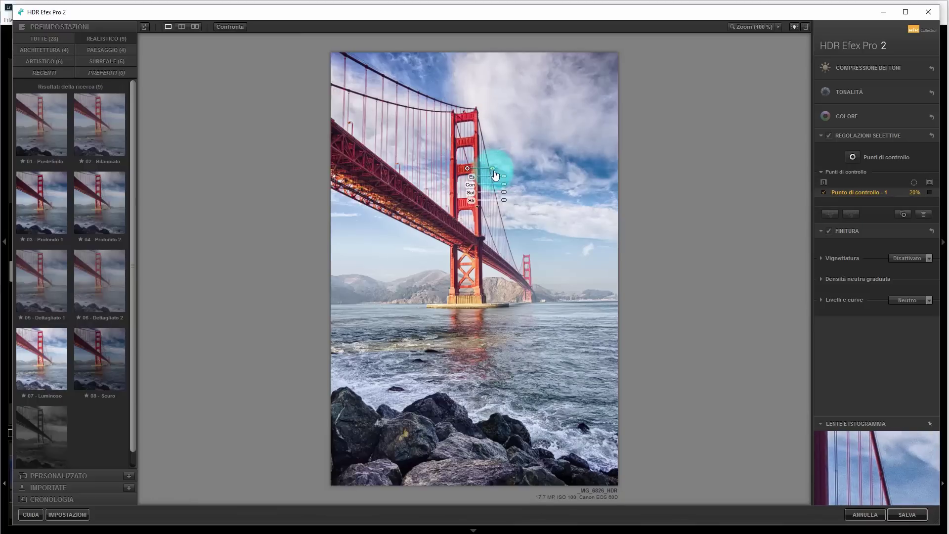
{"action": "left_click", "coordinate": [930, 193]}
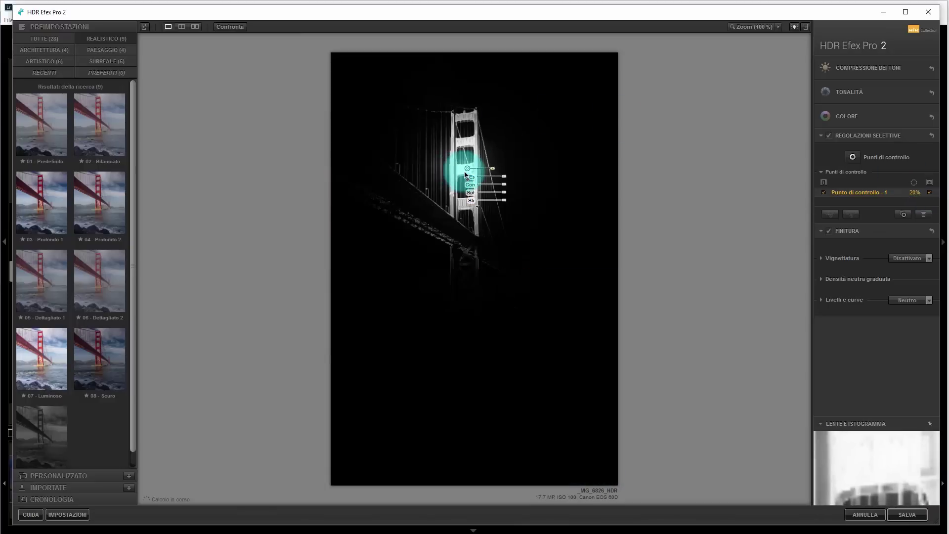
{"action": "mouse_move", "coordinate": [467, 169]}
{"action": "left_mouse_down"}
{"action": "mouse_move", "coordinate": [465, 136]}
{"action": "mouse_move", "coordinate": [463, 143]}
{"action": "left_mouse_up"}
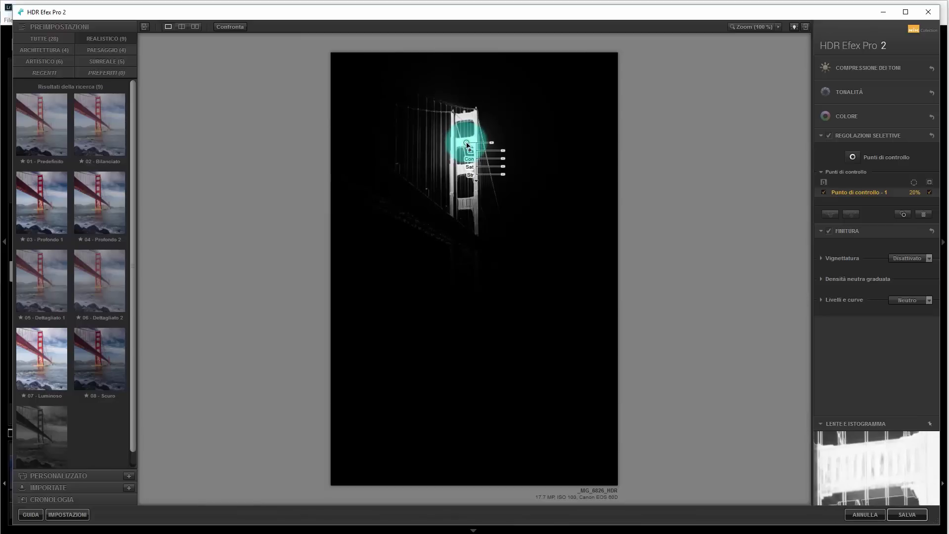
{"action": "left_click_drag", "start_coordinate": [467, 146], "coordinate": [468, 196]}
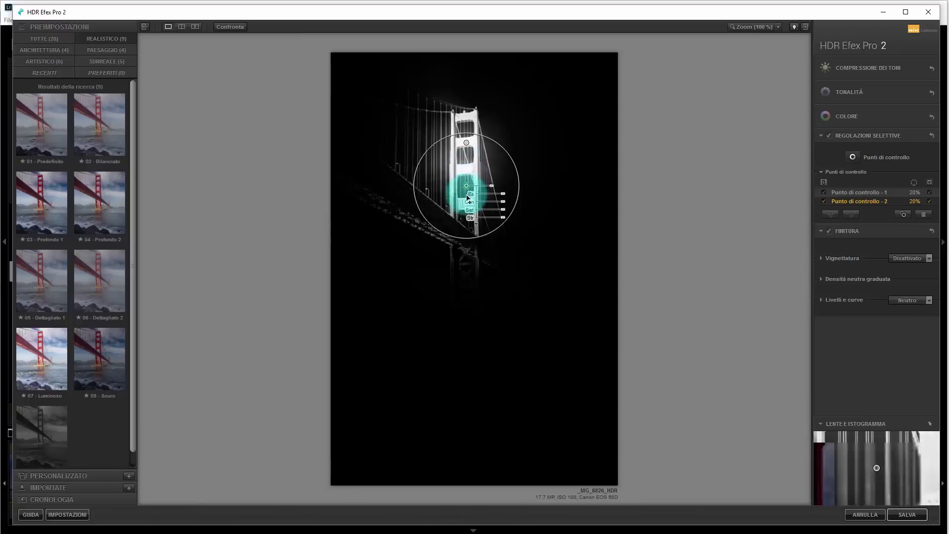
{"action": "left_click_drag", "start_coordinate": [467, 187], "coordinate": [467, 275]}
{"action": "left_click", "coordinate": [504, 275]}
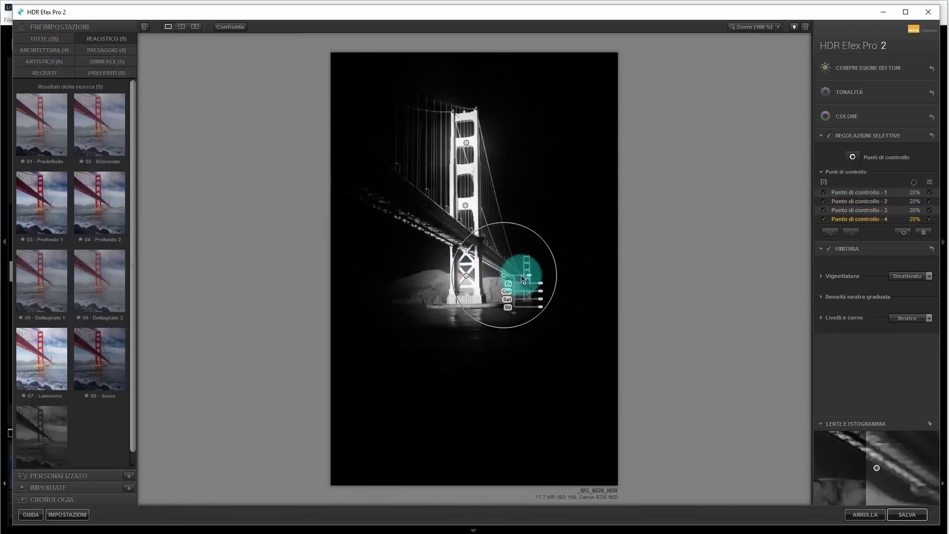
{"action": "left_click_drag", "start_coordinate": [529, 275], "coordinate": [410, 198]}
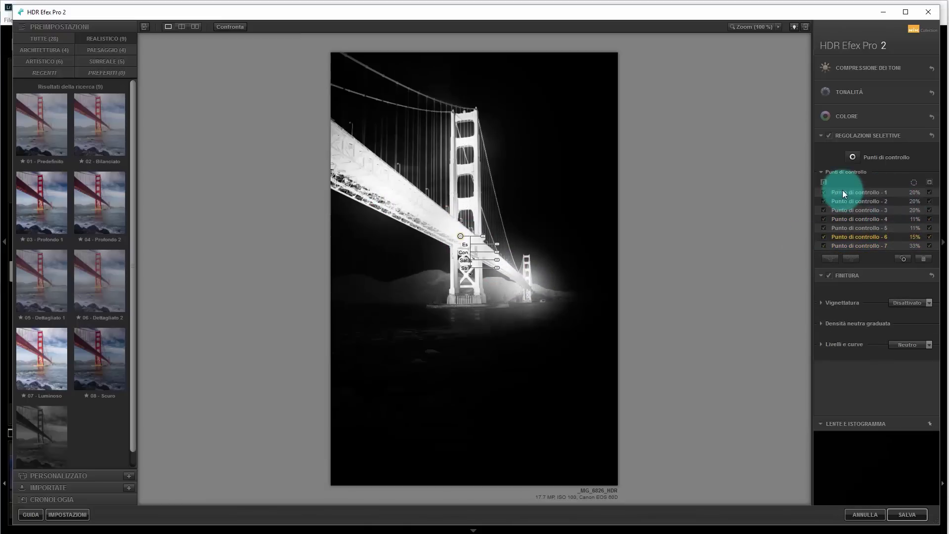
Select all seven control points, group them as Gruppo 1, and hide the mask
{"action": "left_click", "coordinate": [881, 244], "text": "shift"}
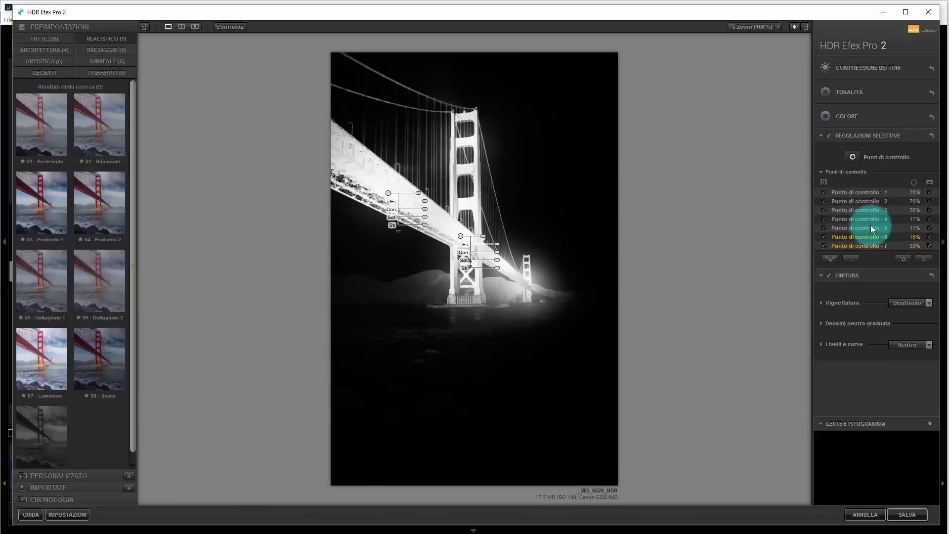
{"action": "left_click", "coordinate": [866, 197], "text": "shift"}
{"action": "left_click", "coordinate": [832, 260]}
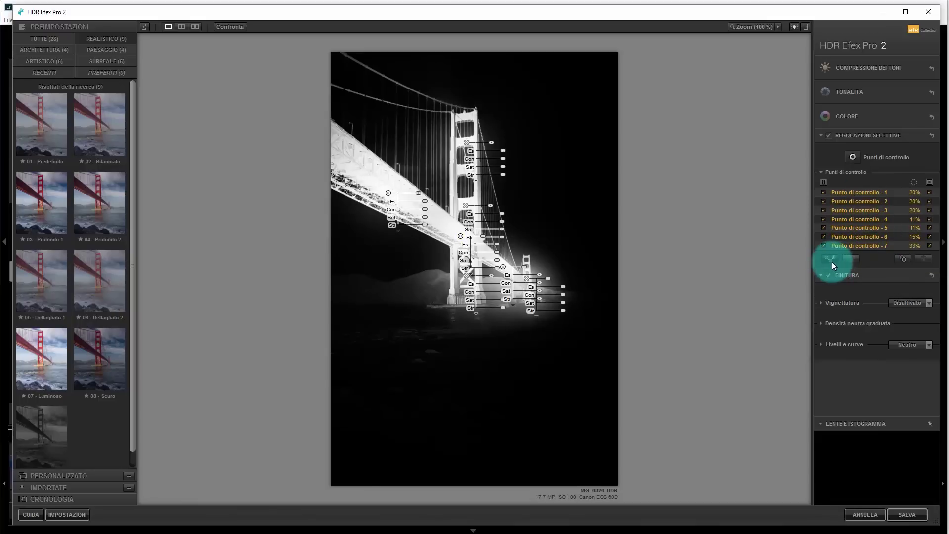
{"action": "left_click", "coordinate": [835, 259]}
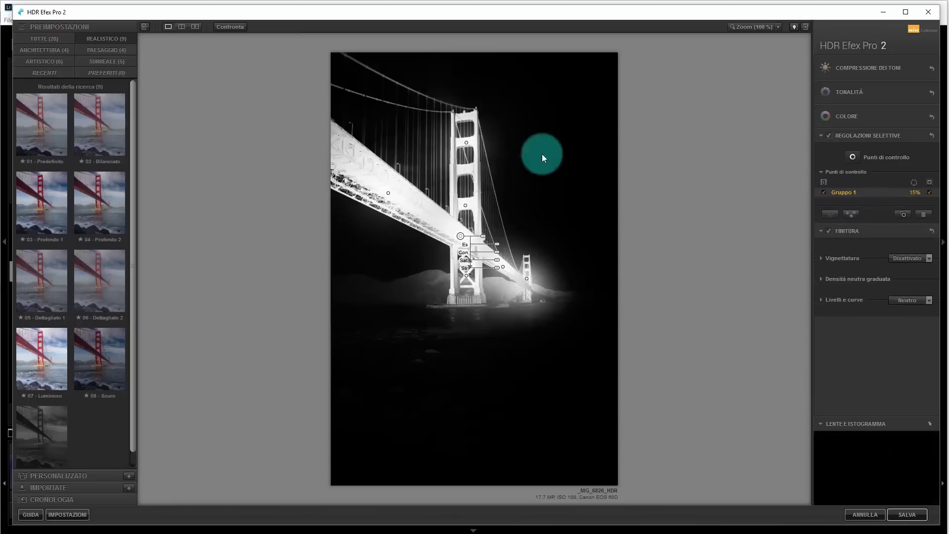
{"action": "left_click", "coordinate": [931, 194]}
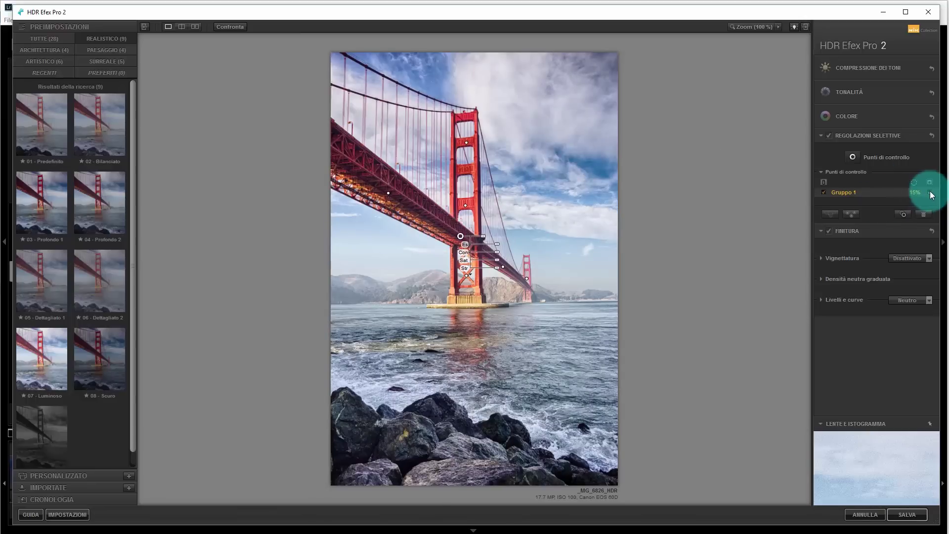
Give Gruppo 1 -22% contrast, 100% structure, adjusted temperature and 44% method strength
{"action": "left_click", "coordinate": [469, 275]}
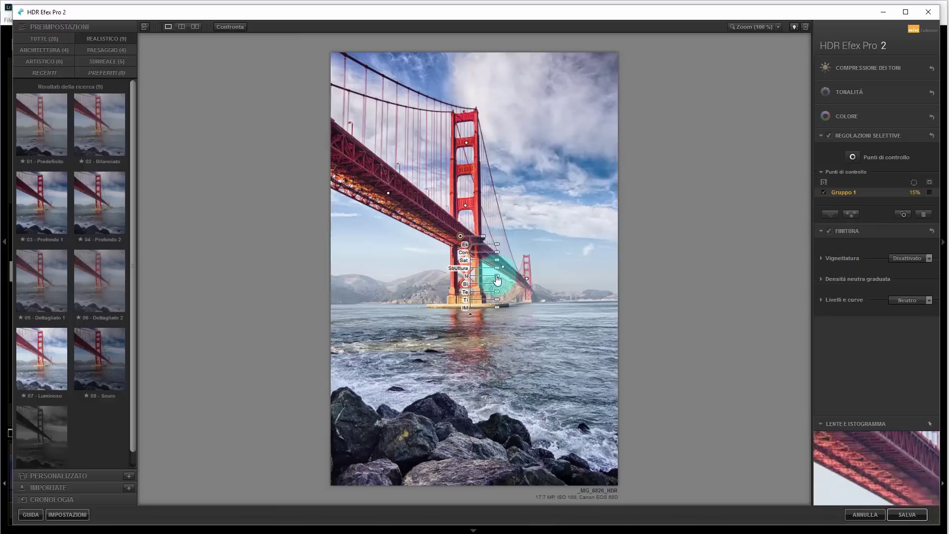
{"action": "mouse_move", "coordinate": [499, 243]}
{"action": "left_mouse_down"}
{"action": "mouse_move", "coordinate": [517, 246]}
{"action": "mouse_move", "coordinate": [497, 247]}
{"action": "left_mouse_up"}
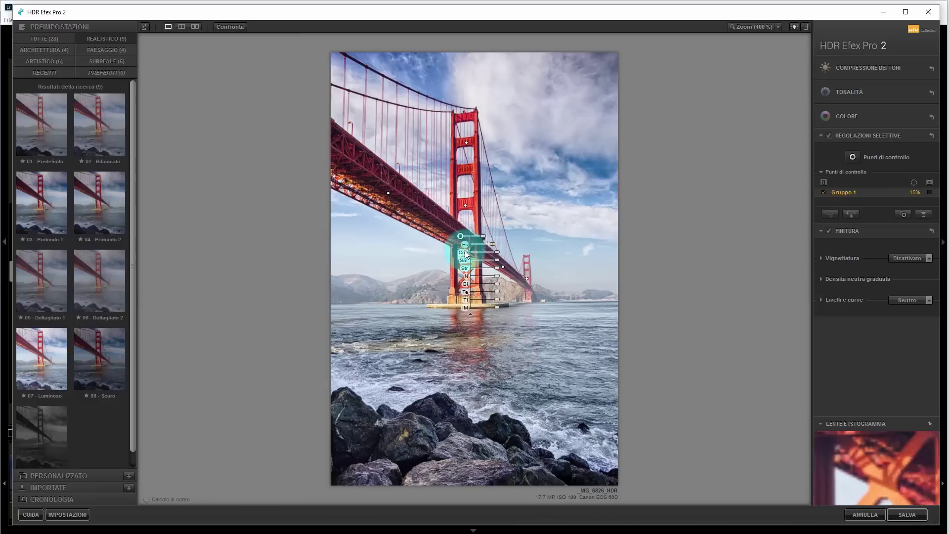
{"action": "left_click_drag", "start_coordinate": [497, 252], "coordinate": [499, 256]}
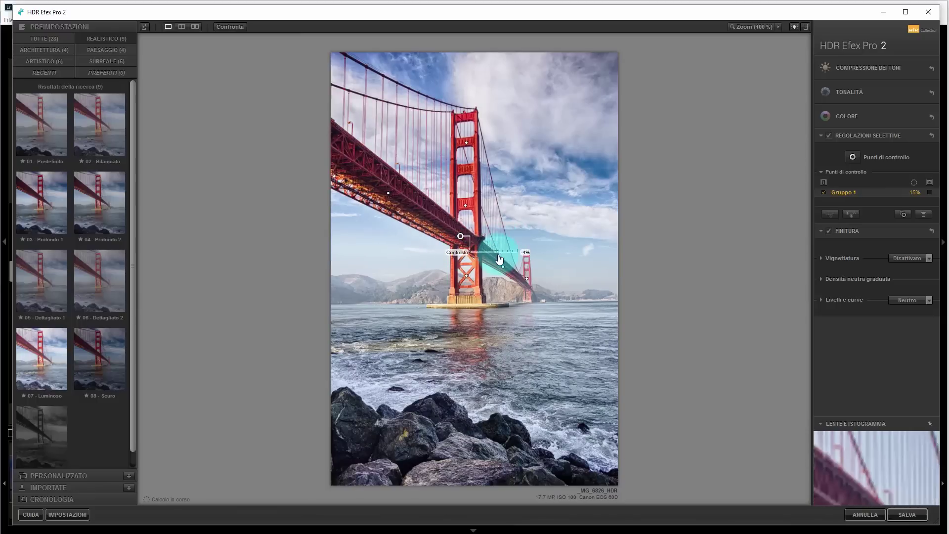
{"action": "left_click_drag", "start_coordinate": [496, 258], "coordinate": [500, 263]}
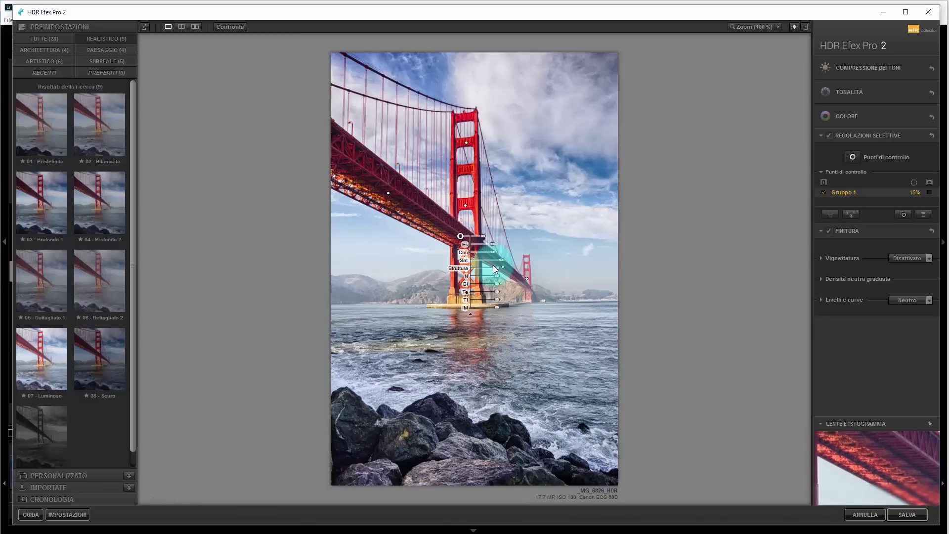
{"action": "left_click_drag", "start_coordinate": [497, 271], "coordinate": [529, 278]}
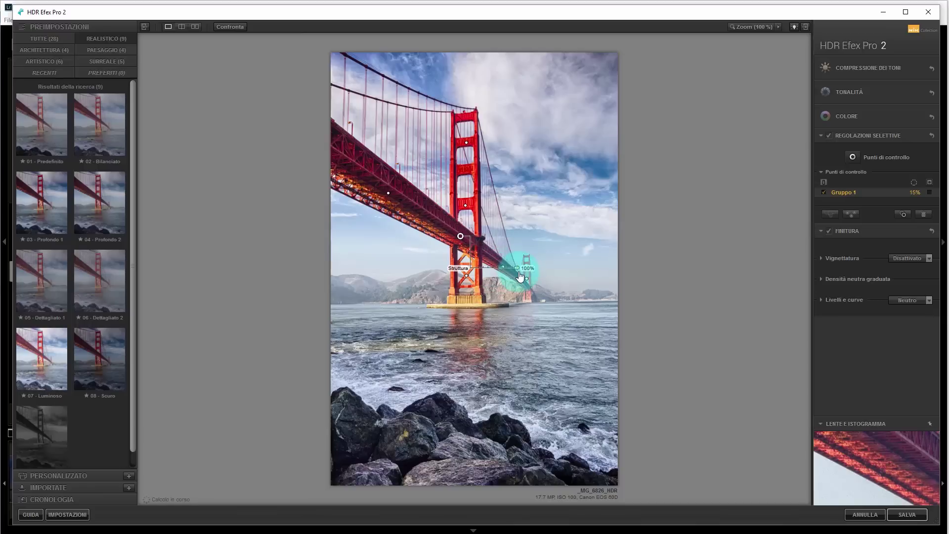
{"action": "left_click_drag", "start_coordinate": [498, 276], "coordinate": [486, 299]}
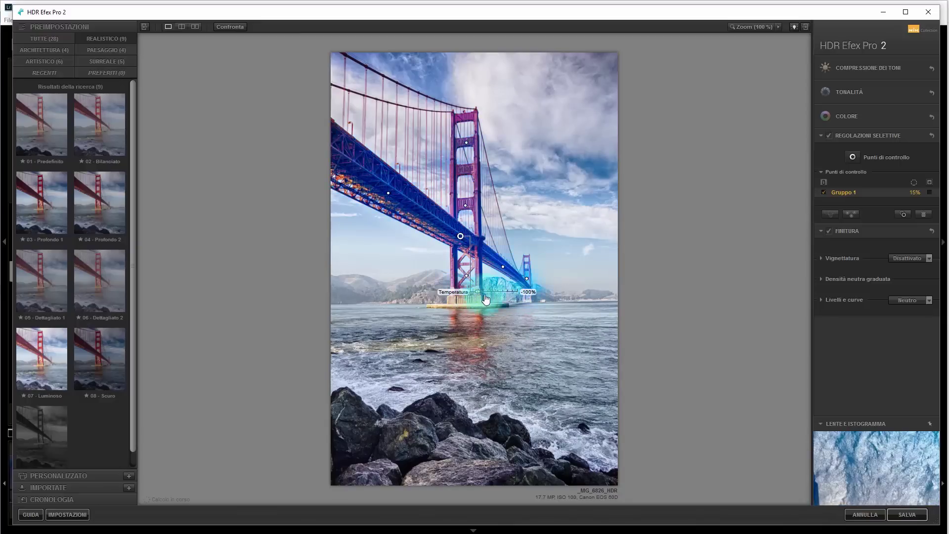
{"action": "mouse_move", "coordinate": [486, 299]}
{"action": "left_mouse_down"}
{"action": "mouse_move", "coordinate": [497, 296]}
{"action": "mouse_move", "coordinate": [474, 306]}
{"action": "mouse_move", "coordinate": [498, 303]}
{"action": "left_mouse_up"}
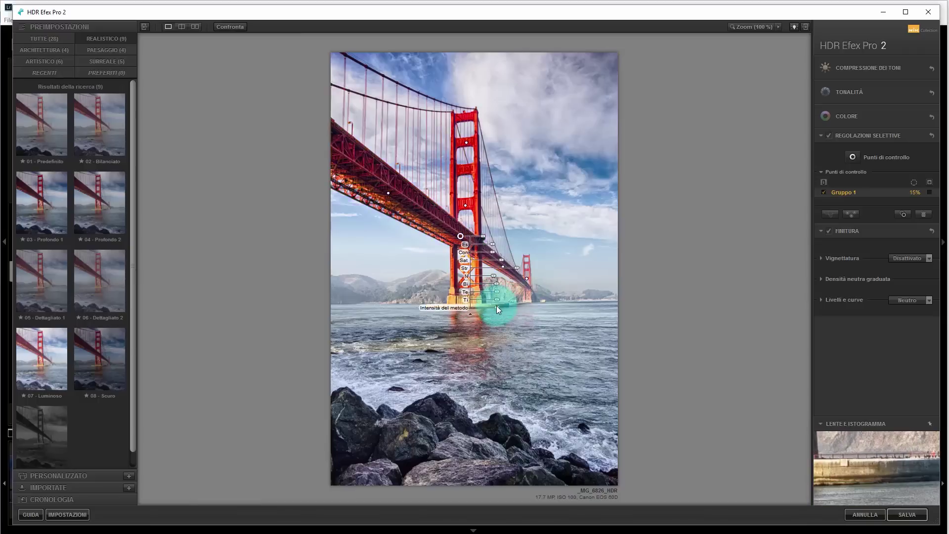
{"action": "mouse_move", "coordinate": [496, 307]}
{"action": "left_mouse_down"}
{"action": "mouse_move", "coordinate": [470, 312]}
{"action": "mouse_move", "coordinate": [504, 314]}
{"action": "left_mouse_up"}
{"action": "left_click", "coordinate": [850, 178]}
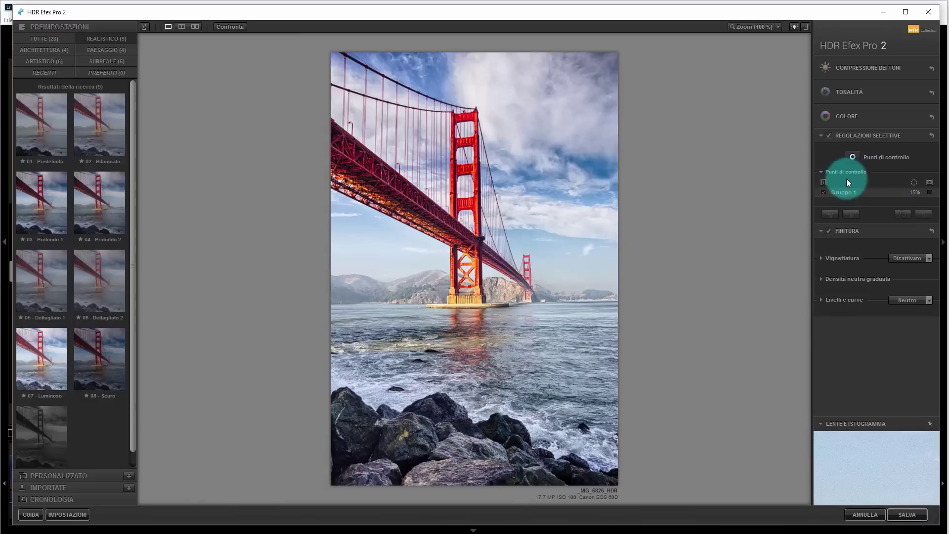
{"action": "left_click", "coordinate": [824, 192]}
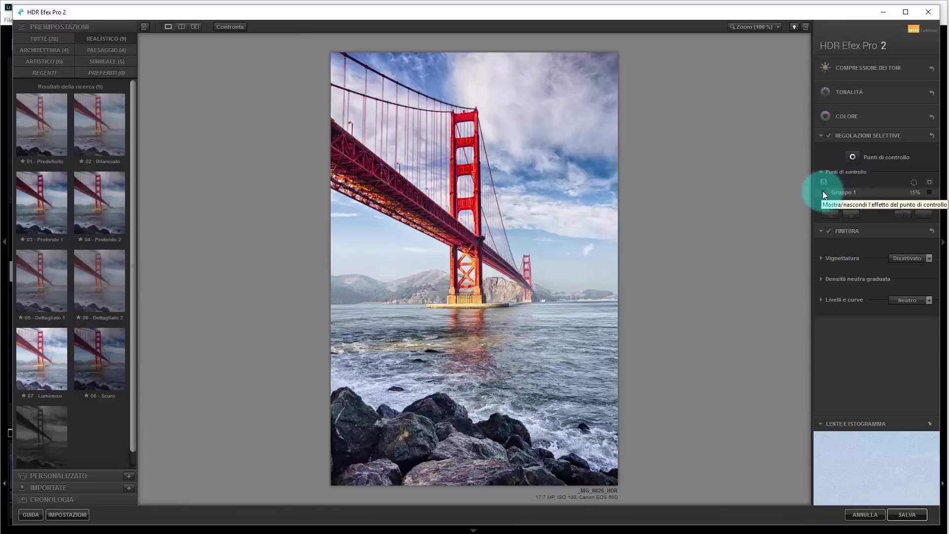
{"action": "left_click", "coordinate": [182, 25]}
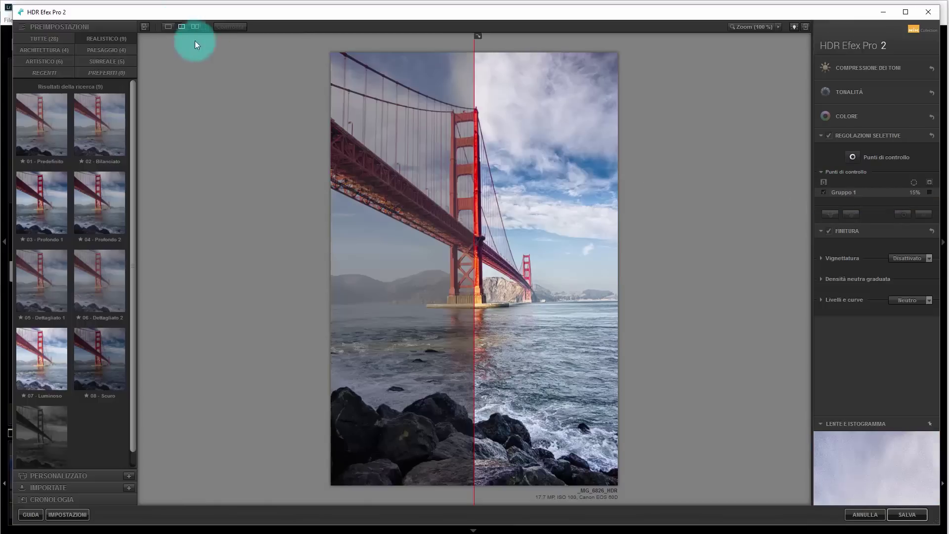
{"action": "mouse_move", "coordinate": [474, 170]}
{"action": "left_mouse_down"}
{"action": "mouse_move", "coordinate": [600, 176]}
{"action": "mouse_move", "coordinate": [312, 165]}
{"action": "mouse_move", "coordinate": [331, 182]}
{"action": "mouse_move", "coordinate": [469, 186]}
{"action": "left_mouse_up"}
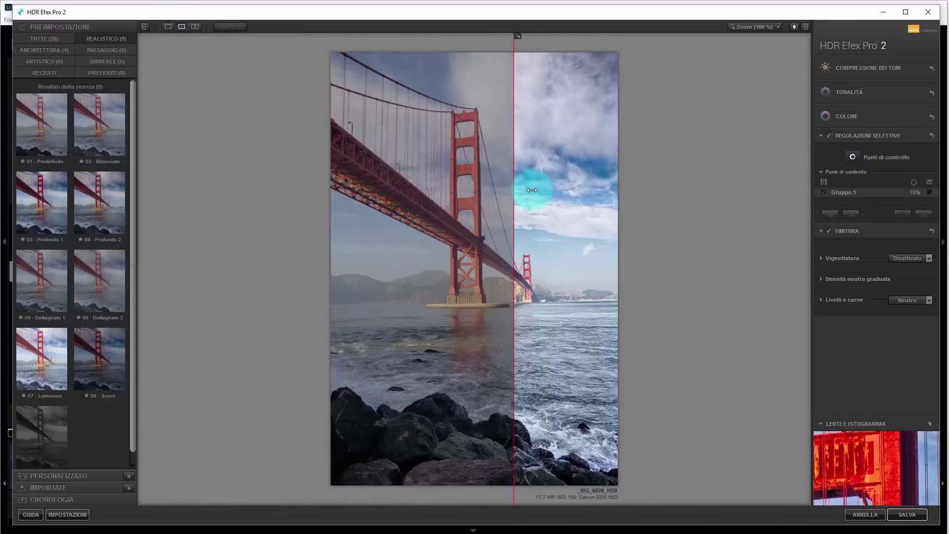
{"action": "left_click", "coordinate": [473, 37]}
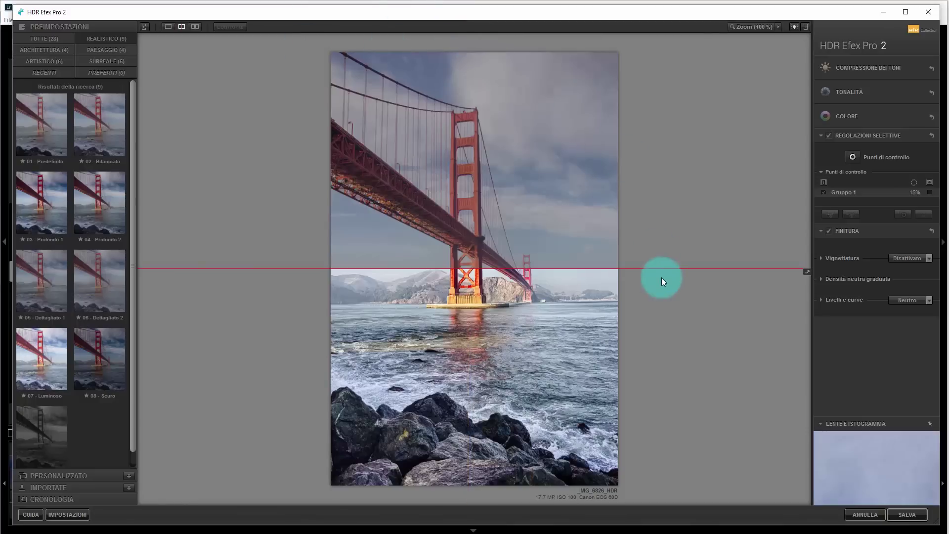
{"action": "left_click_drag", "start_coordinate": [661, 269], "coordinate": [632, 131]}
{"action": "left_click", "coordinate": [181, 26]}
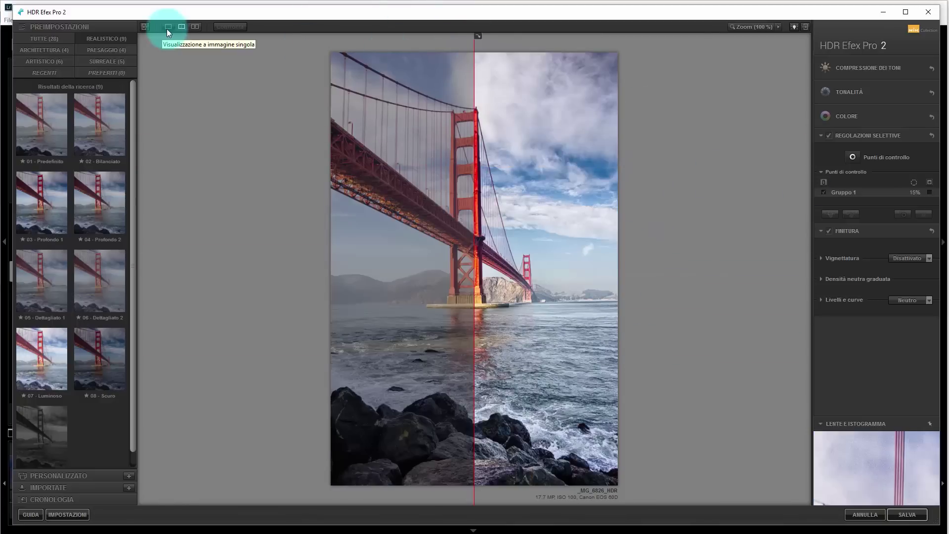
{"action": "left_click", "coordinate": [168, 28]}
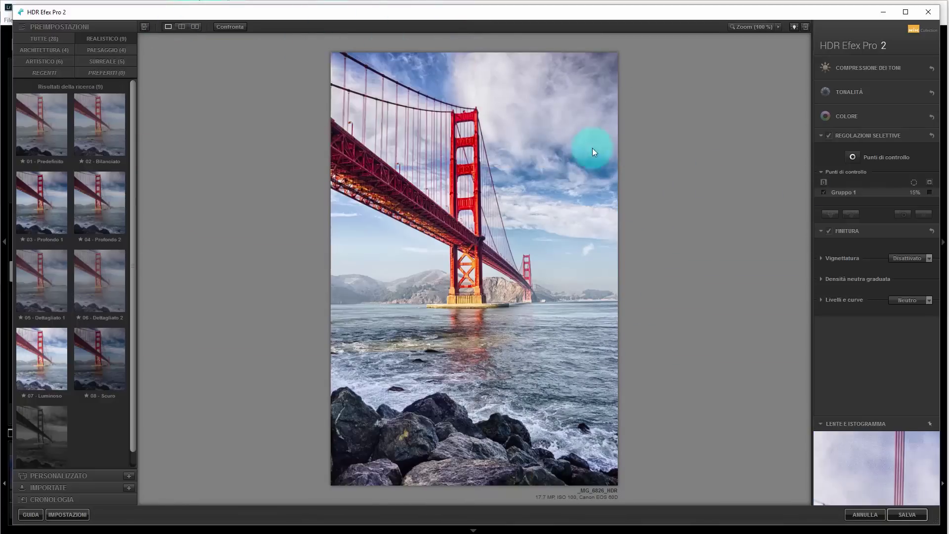
Place two control points on the near water and group them as Gruppo 2 at 25%
{"action": "left_click", "coordinate": [856, 158]}
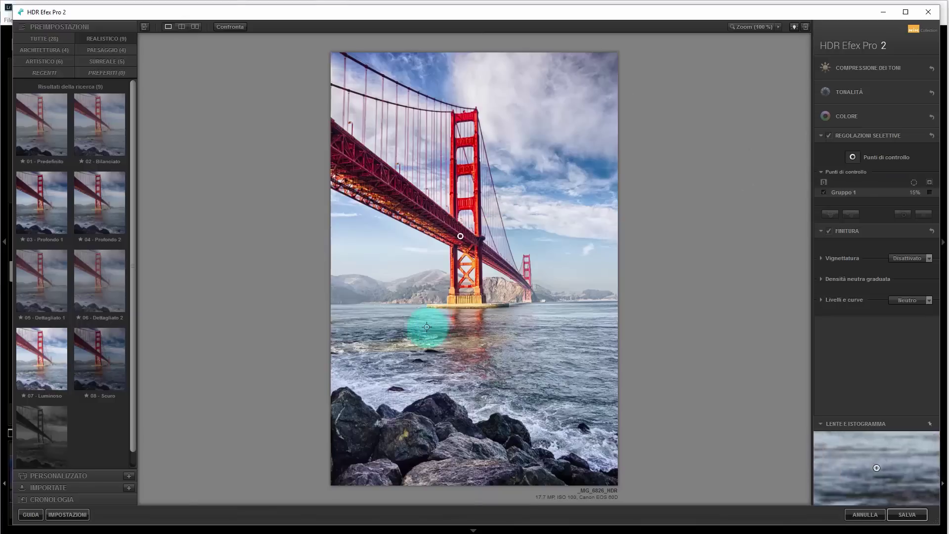
{"action": "left_click", "coordinate": [407, 334]}
{"action": "left_click", "coordinate": [930, 201]}
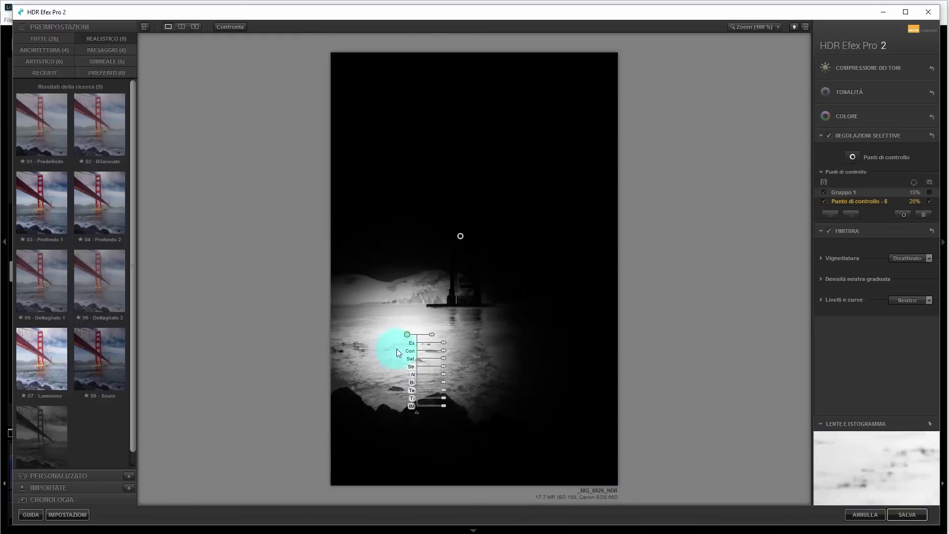
{"action": "left_click_drag", "start_coordinate": [407, 334], "coordinate": [403, 356]}
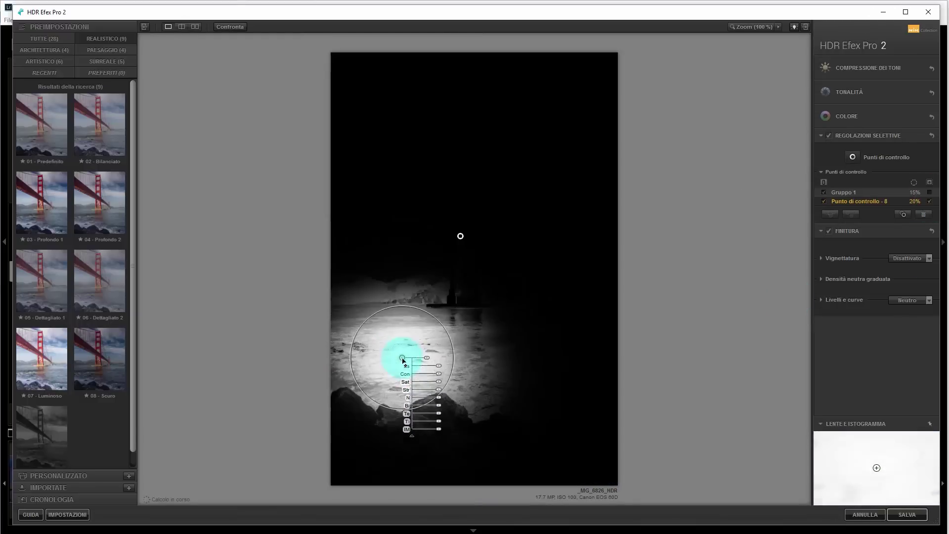
{"action": "left_click", "coordinate": [516, 359]}
{"action": "left_click_drag", "start_coordinate": [541, 358], "coordinate": [548, 358]}
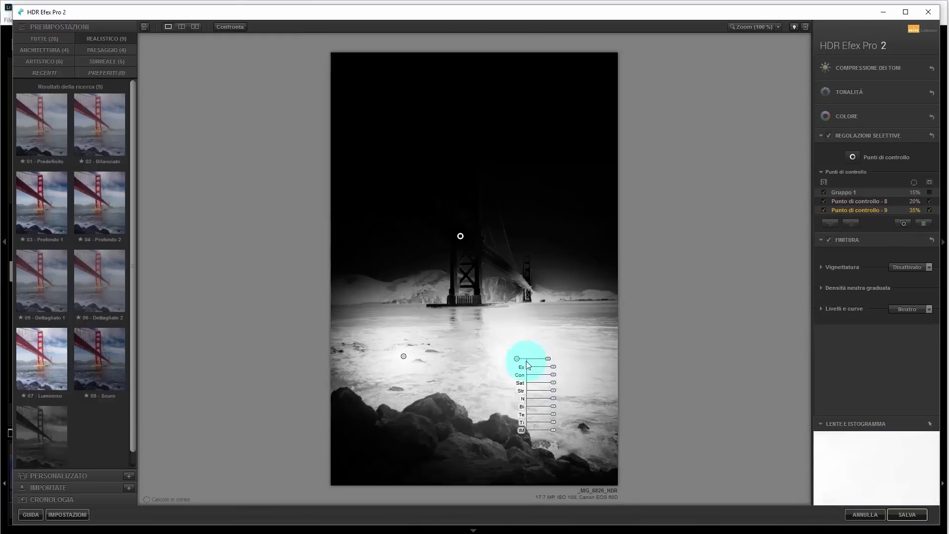
{"action": "left_click", "coordinate": [404, 356]}
{"action": "left_click_drag", "start_coordinate": [428, 355], "coordinate": [434, 355]}
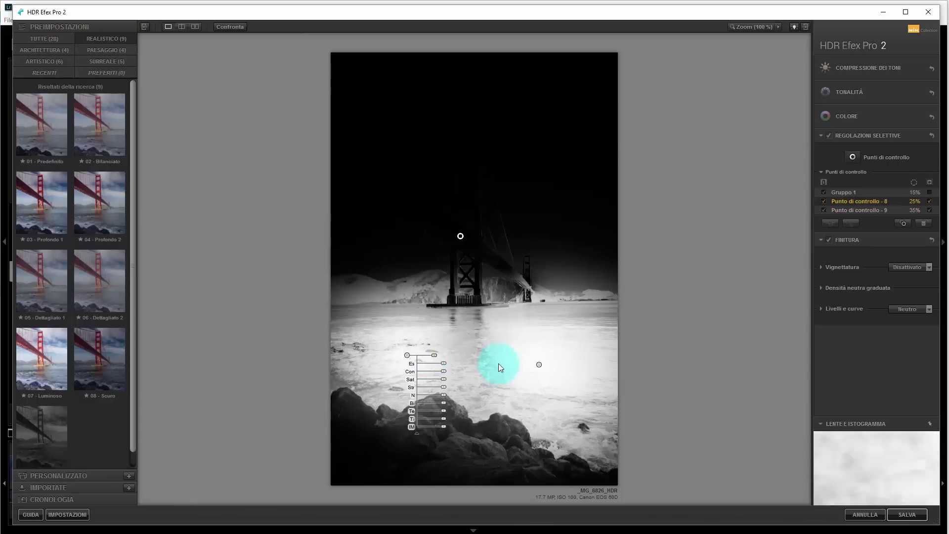
{"action": "left_click", "coordinate": [863, 210], "text": "shift"}
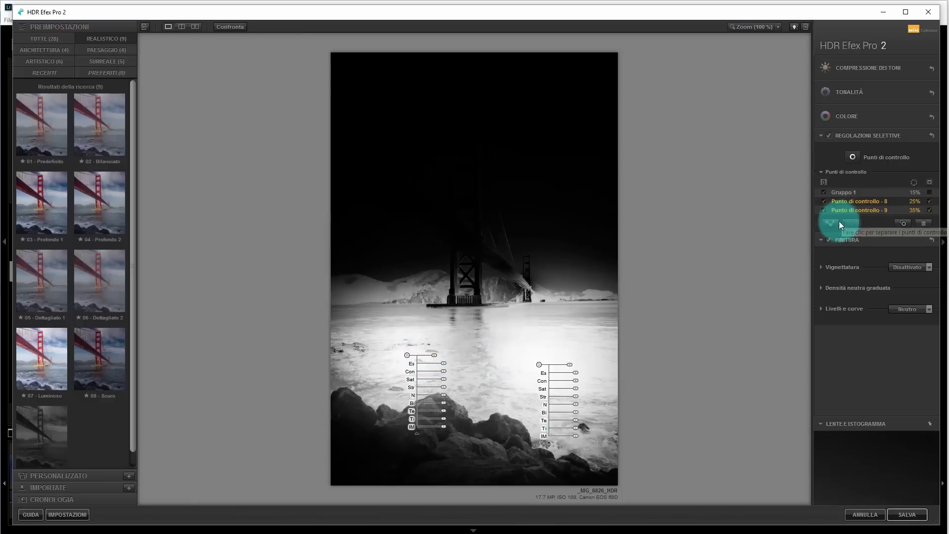
{"action": "left_click", "coordinate": [829, 223]}
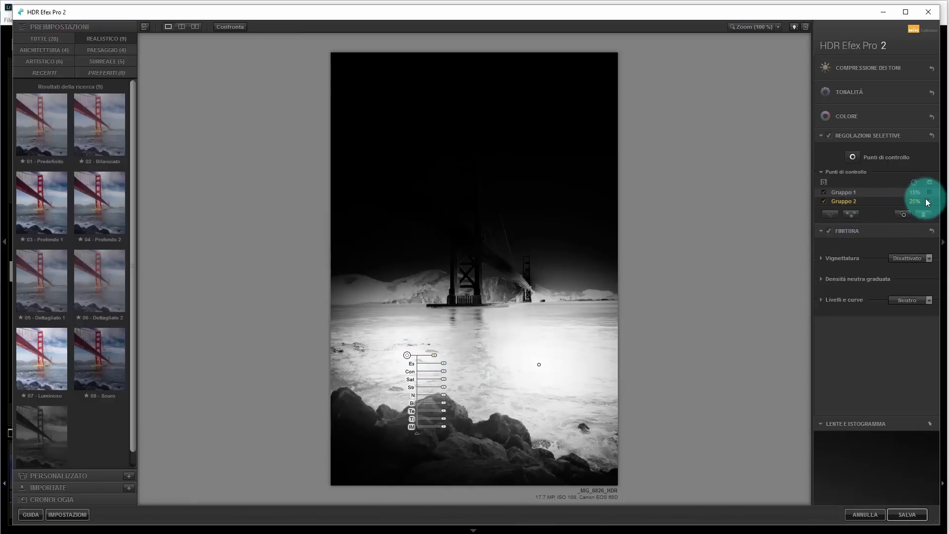
{"action": "left_click", "coordinate": [928, 201]}
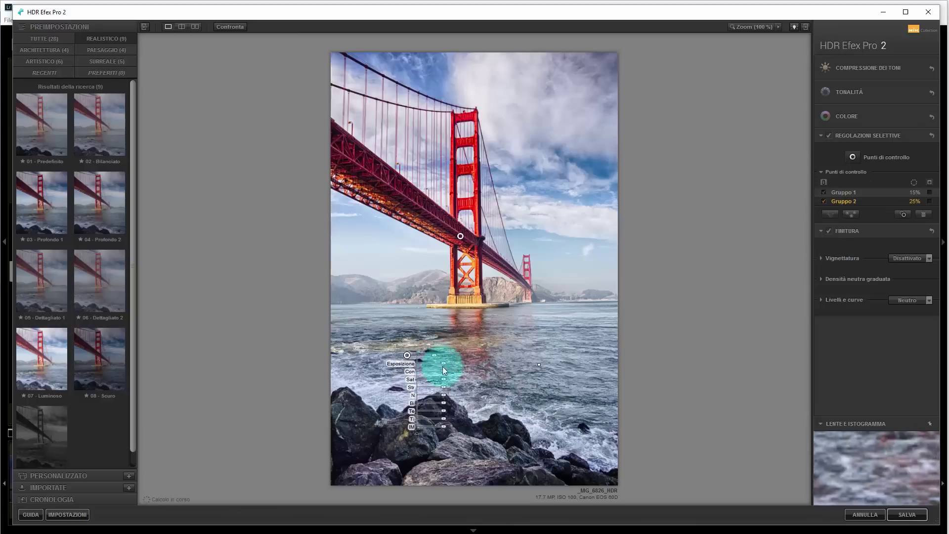
Raise the water group's saturation to 92% and nudge its temperature slightly
{"action": "left_click_drag", "start_coordinate": [444, 379], "coordinate": [462, 380]}
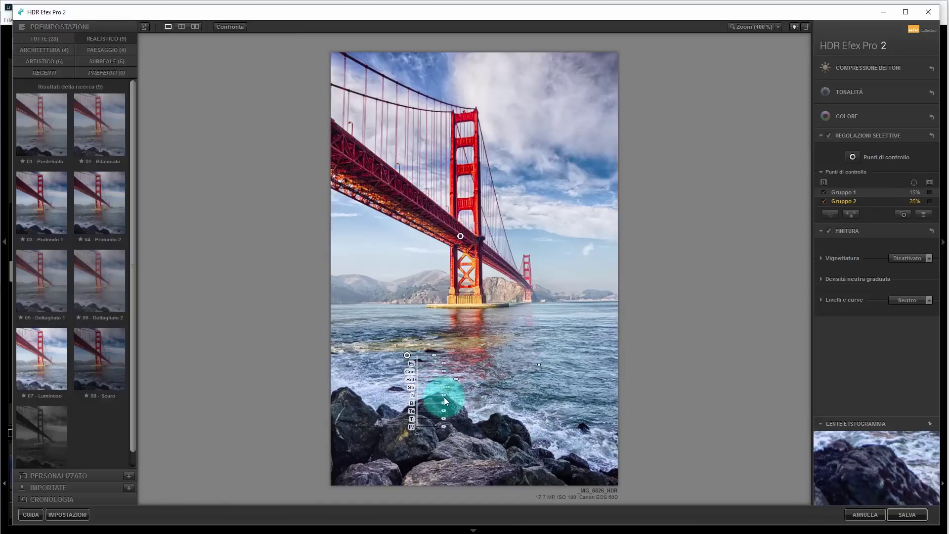
{"action": "left_click_drag", "start_coordinate": [444, 411], "coordinate": [445, 412]}
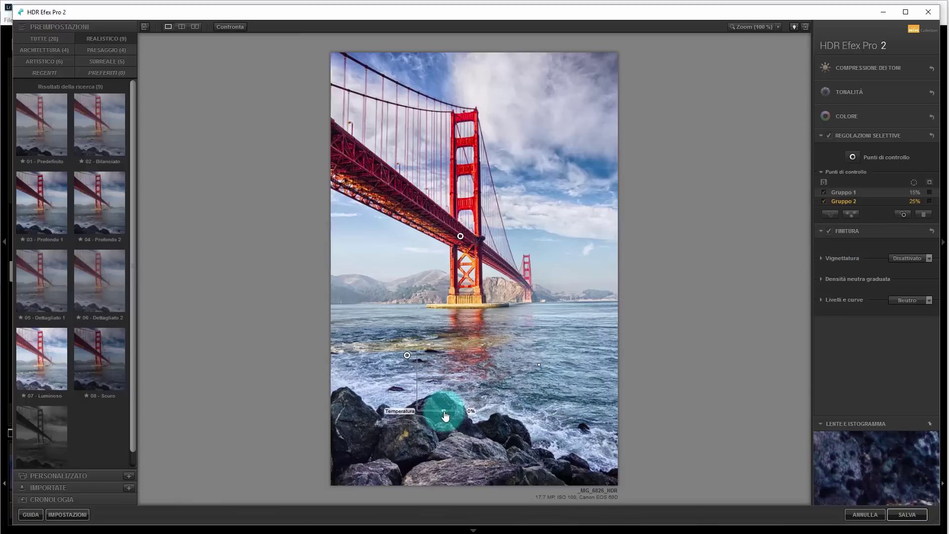
{"action": "left_click_drag", "start_coordinate": [444, 415], "coordinate": [441, 416]}
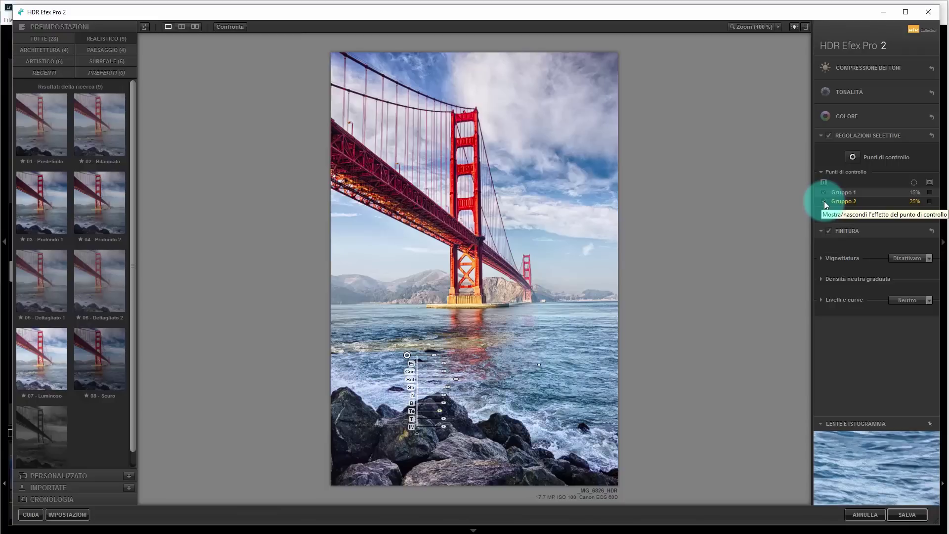
{"action": "left_click", "coordinate": [782, 174]}
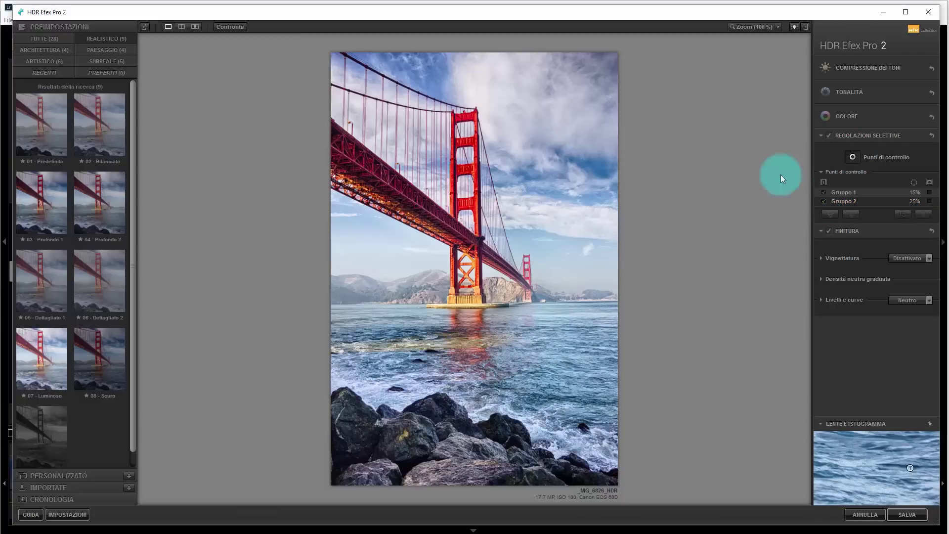
Place control points along the horizon around the tower base and group them as Gruppo 3
{"action": "left_click", "coordinate": [398, 294]}
{"action": "left_click", "coordinate": [930, 210]}
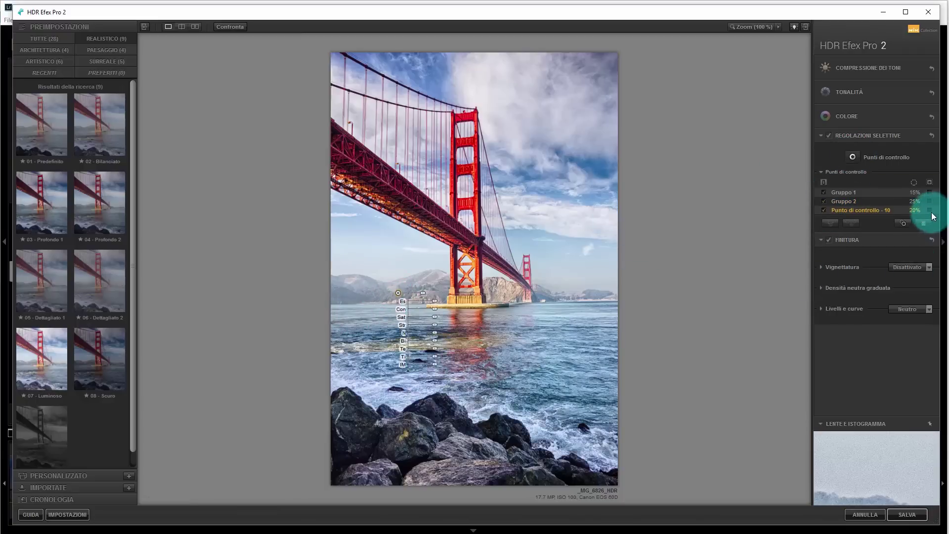
{"action": "left_click", "coordinate": [400, 299]}
{"action": "left_click_drag", "start_coordinate": [400, 296], "coordinate": [500, 293]}
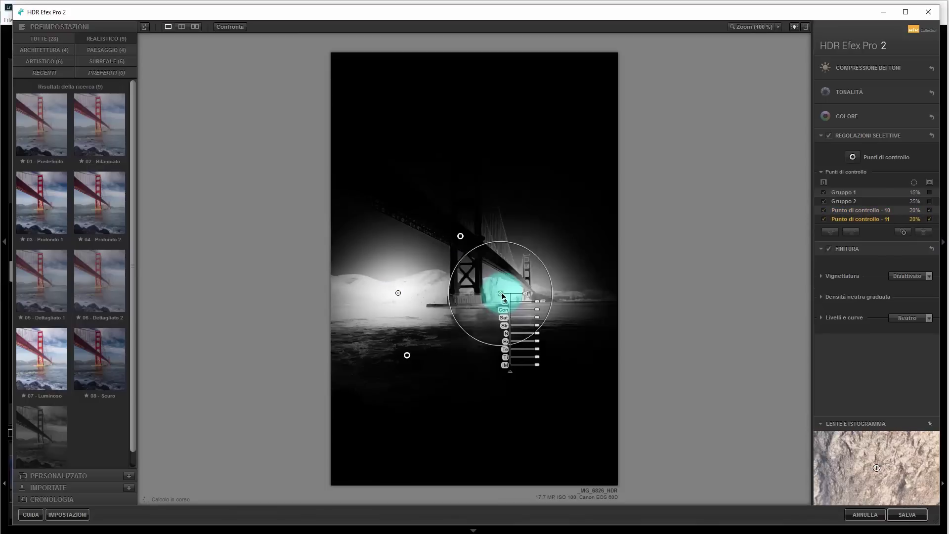
{"action": "mouse_move", "coordinate": [526, 297]}
{"action": "left_mouse_down"}
{"action": "mouse_move", "coordinate": [588, 297]}
{"action": "mouse_move", "coordinate": [597, 310]}
{"action": "left_mouse_up"}
{"action": "left_click", "coordinate": [923, 210]}
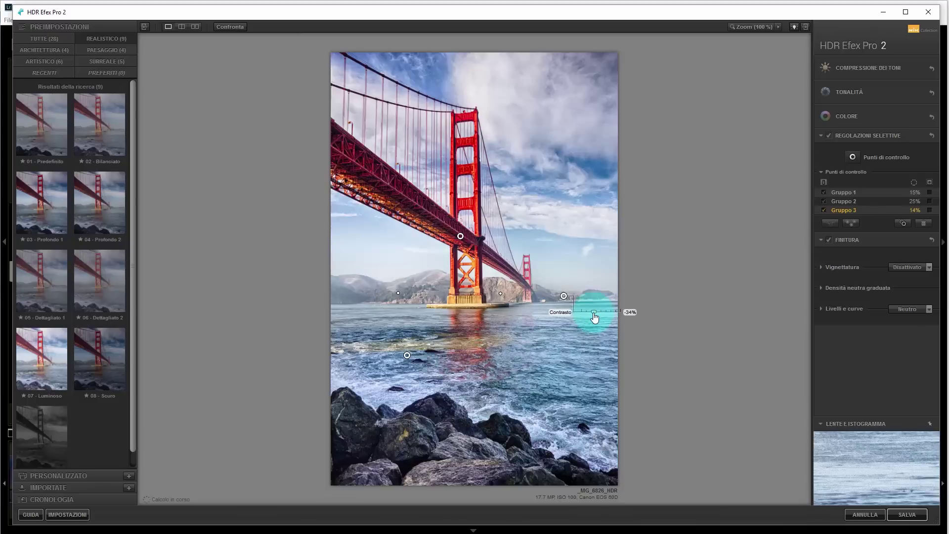
Set Gruppo 3's blacks to -39% and save the finished HDR image
{"action": "left_click_drag", "start_coordinate": [599, 336], "coordinate": [585, 336]}
{"action": "left_click", "coordinate": [610, 321]}
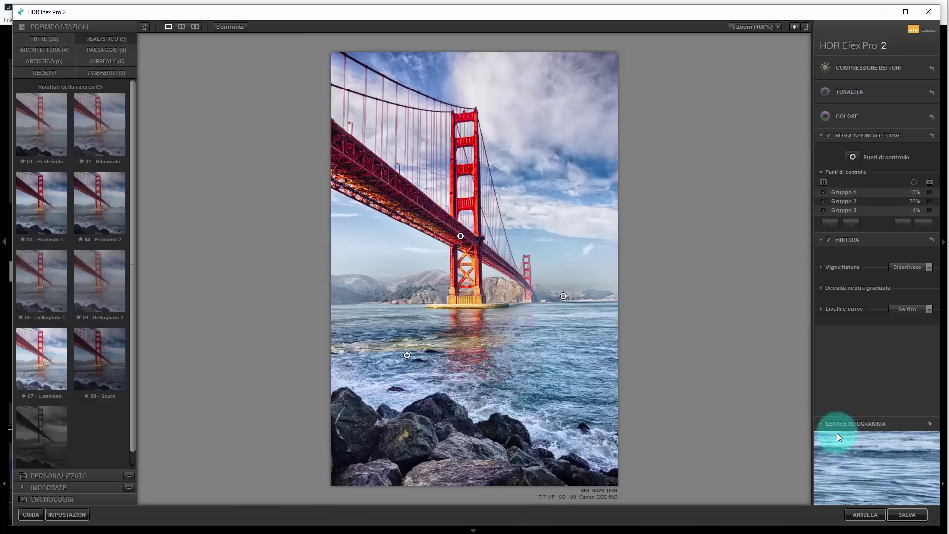
{"action": "left_click", "coordinate": [918, 517]}
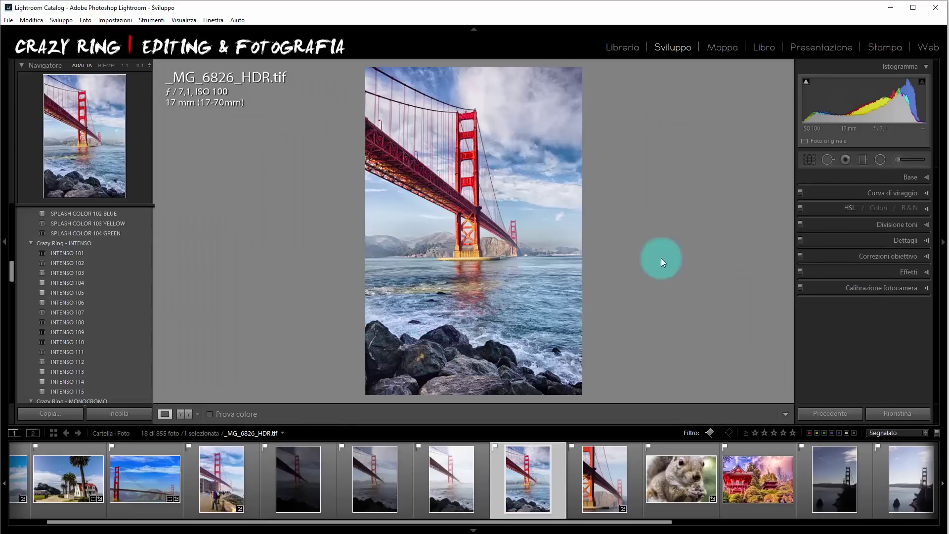
Straighten _MG_6826_HDR.tif by 0.87° along the horizon line, then show Lens Corrections
{"action": "left_click", "coordinate": [811, 161]}
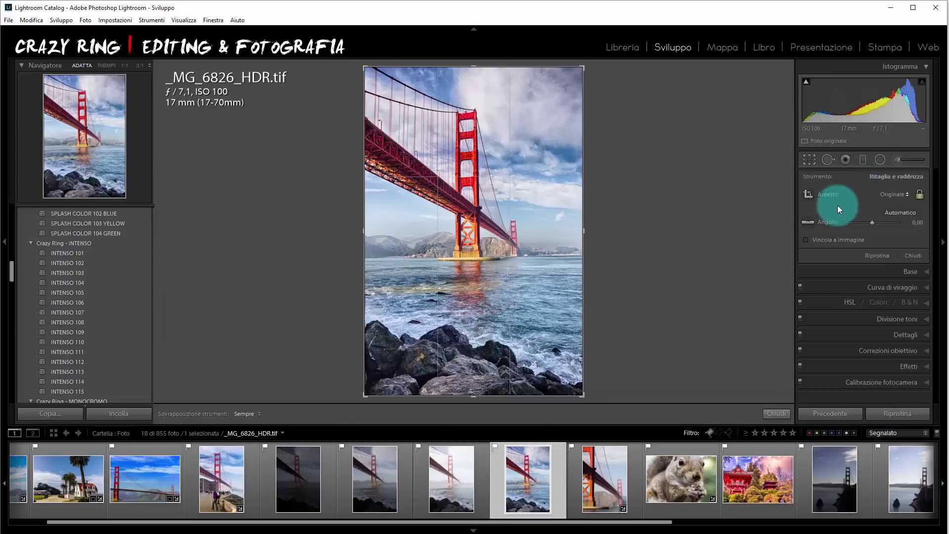
{"action": "left_click_drag", "start_coordinate": [368, 258], "coordinate": [589, 255]}
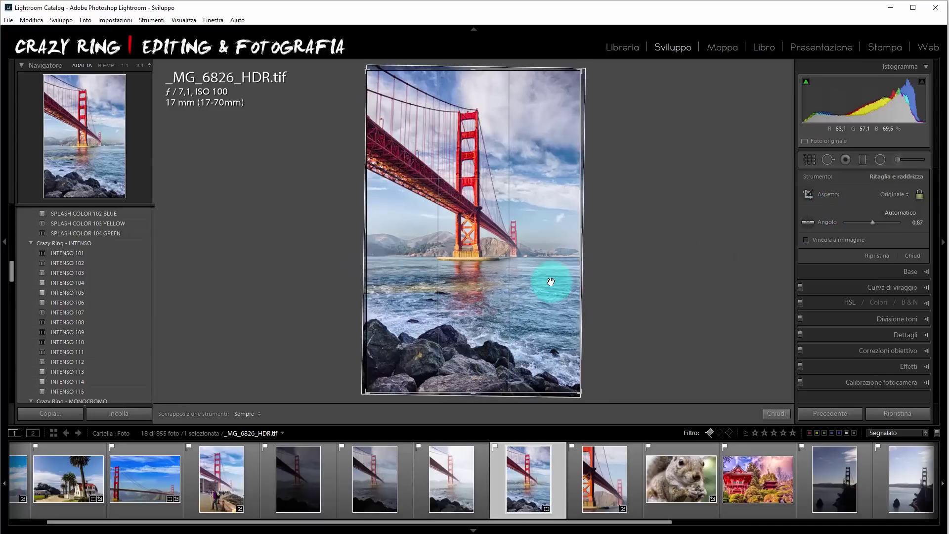
{"action": "double_click", "coordinate": [549, 280]}
{"action": "left_click", "coordinate": [889, 256]}
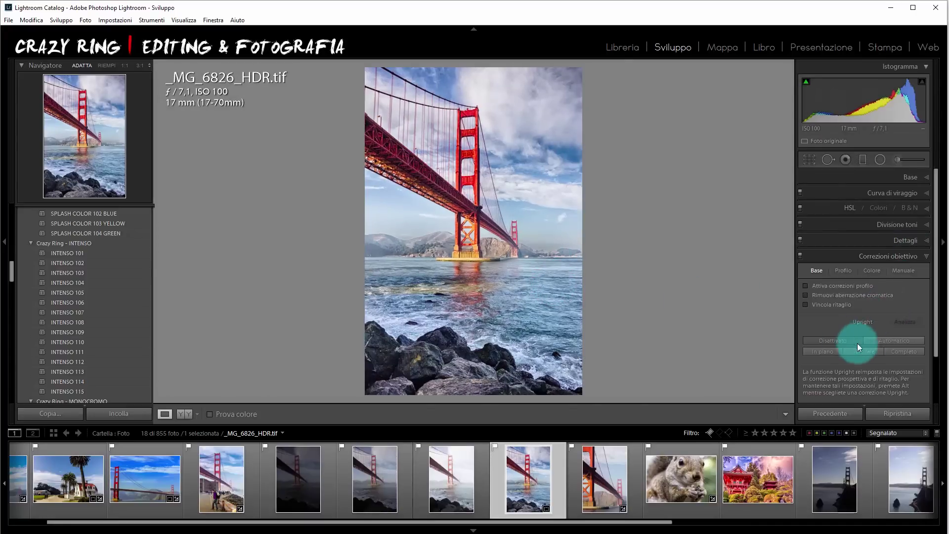
Set Upright perspective correction to Auto, then show the Basic panel
{"action": "left_click", "coordinate": [867, 342]}
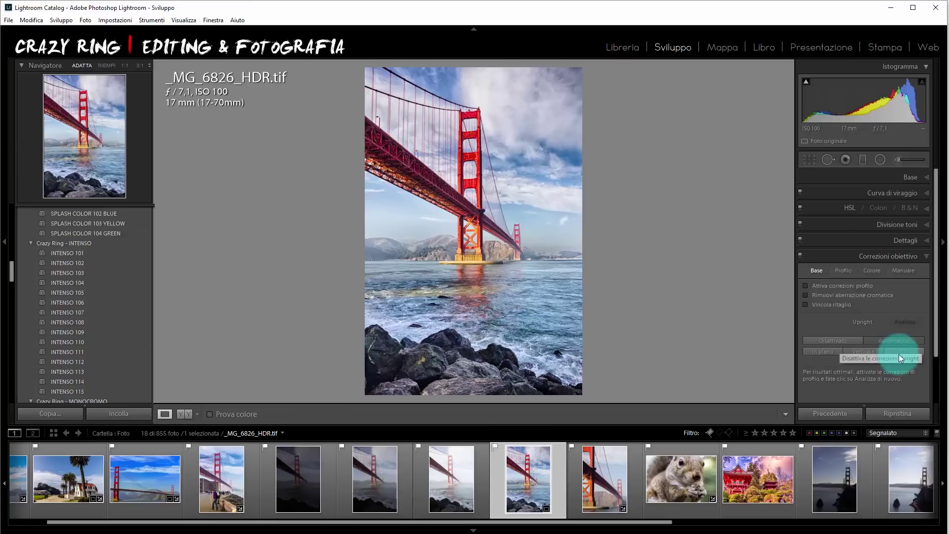
{"action": "left_click", "coordinate": [824, 338]}
{"action": "left_click", "coordinate": [903, 340]}
{"action": "left_click", "coordinate": [899, 179]}
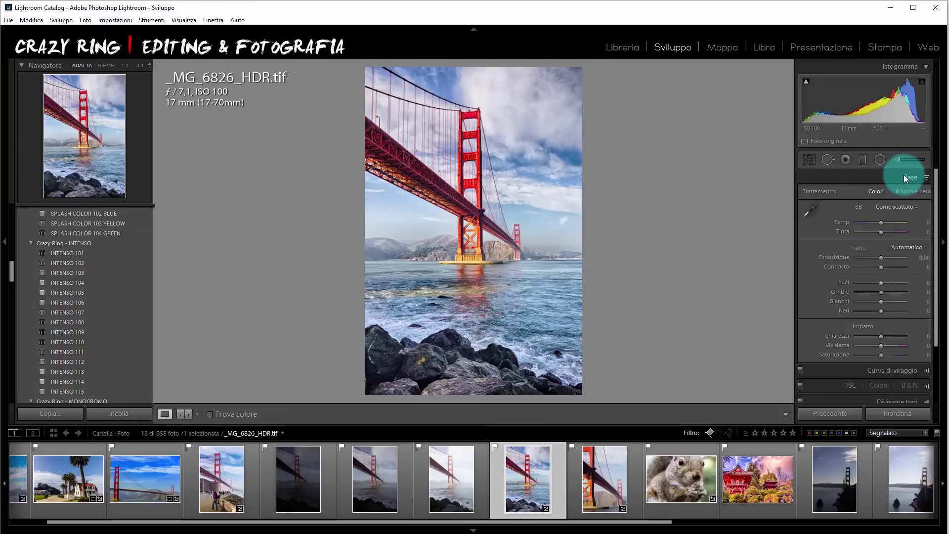